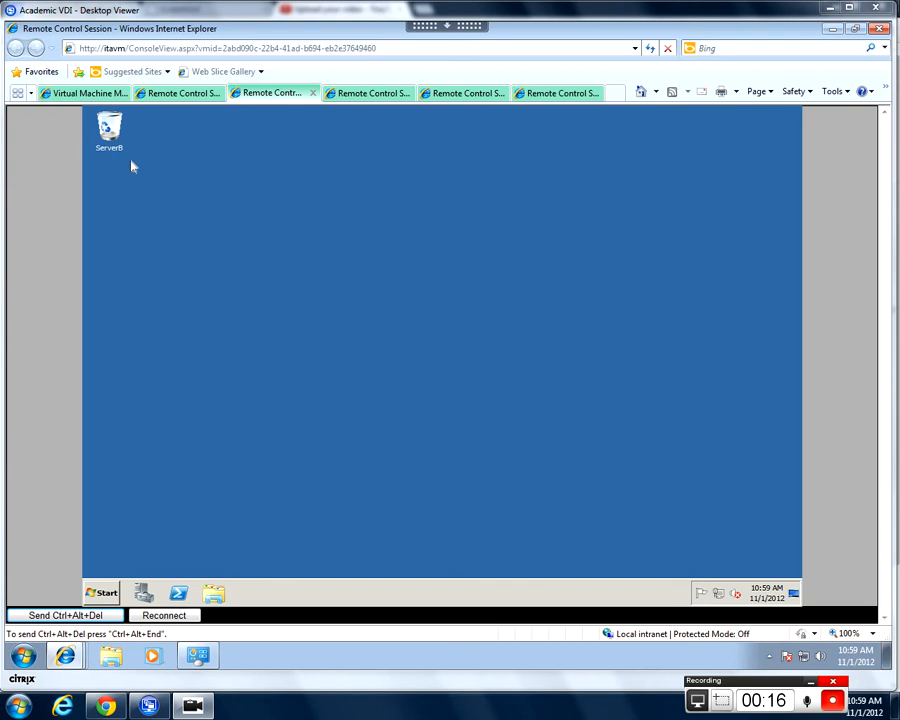
# Step: Open Windows Firewall with Advanced Security and start a new outbound rule of the Program type
pyautogui.click(104, 593)
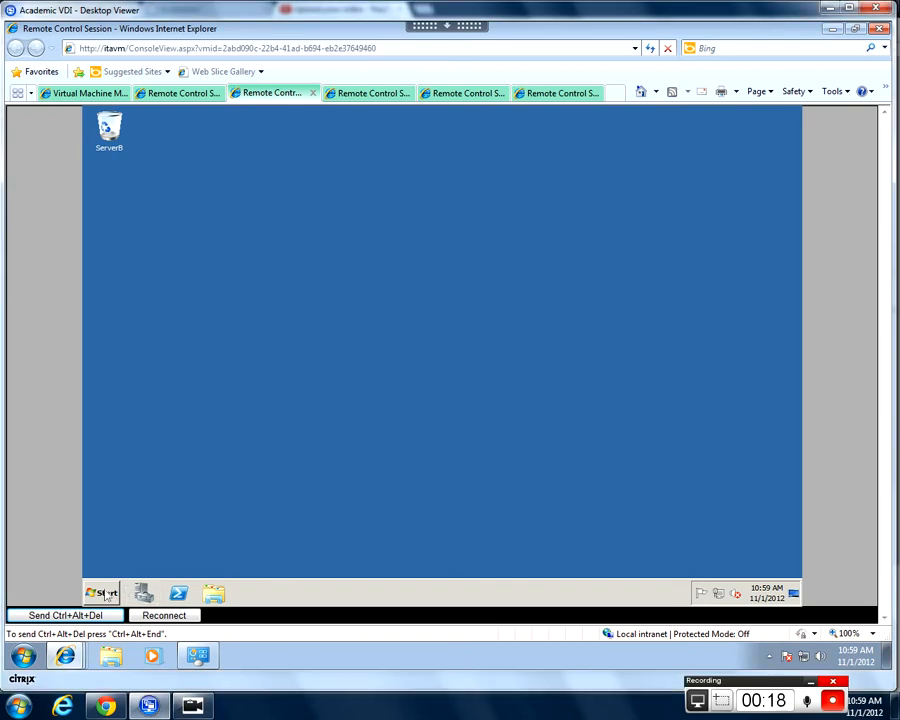
pyautogui.moveTo(327, 478)
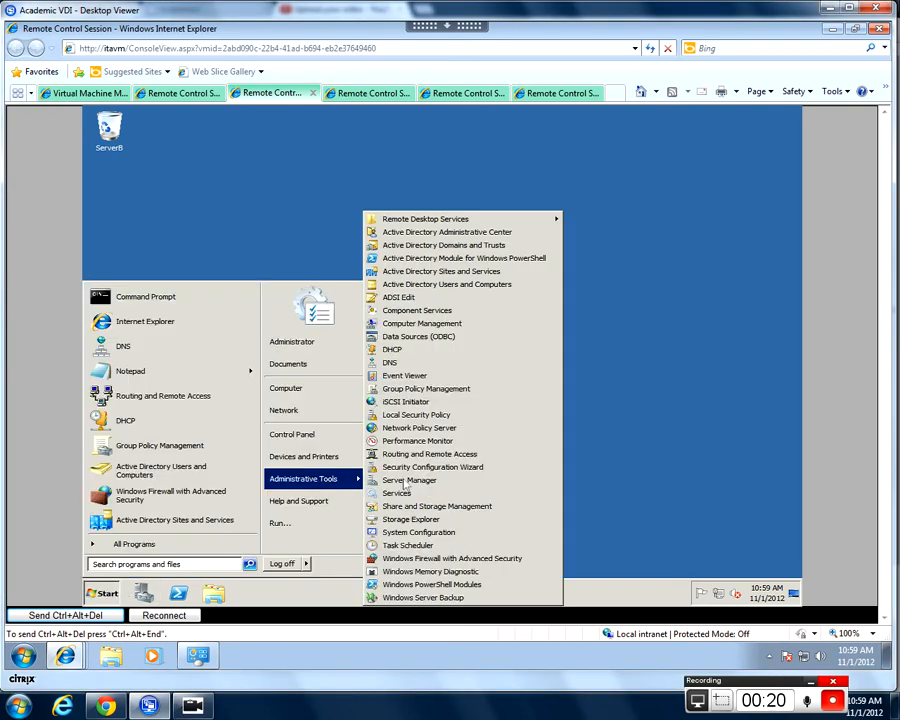
pyautogui.click(446, 563)
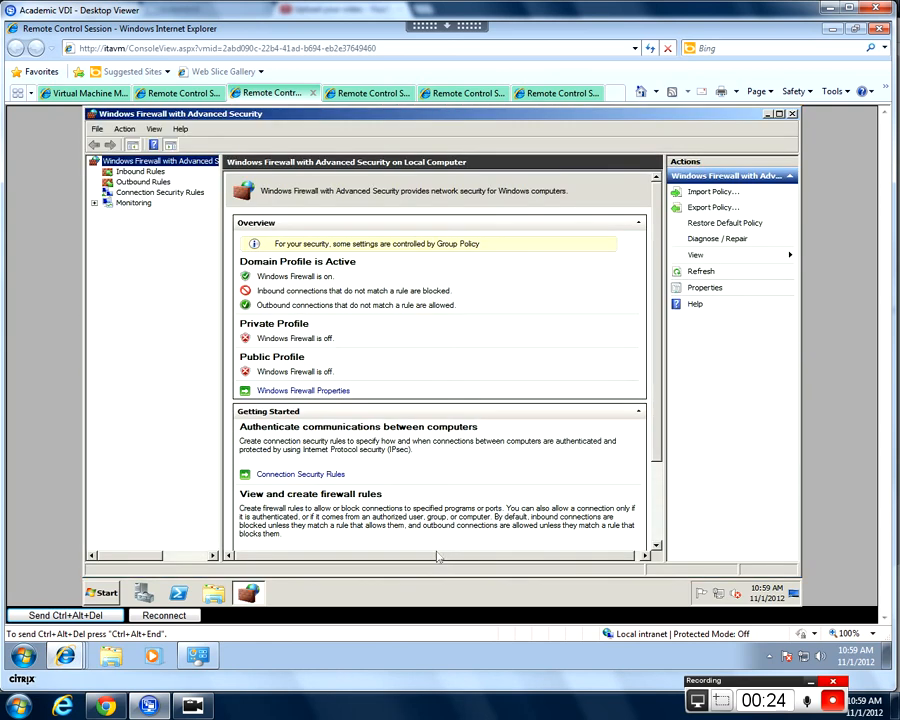
pyautogui.click(156, 185)
pyautogui.rightClick(160, 189)
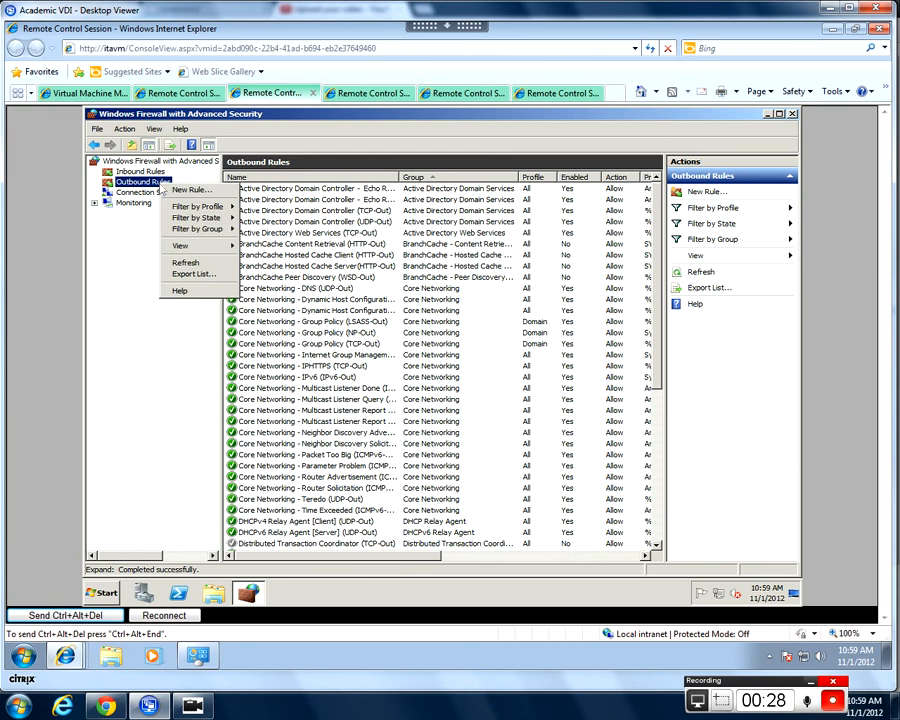
pyautogui.click(190, 187)
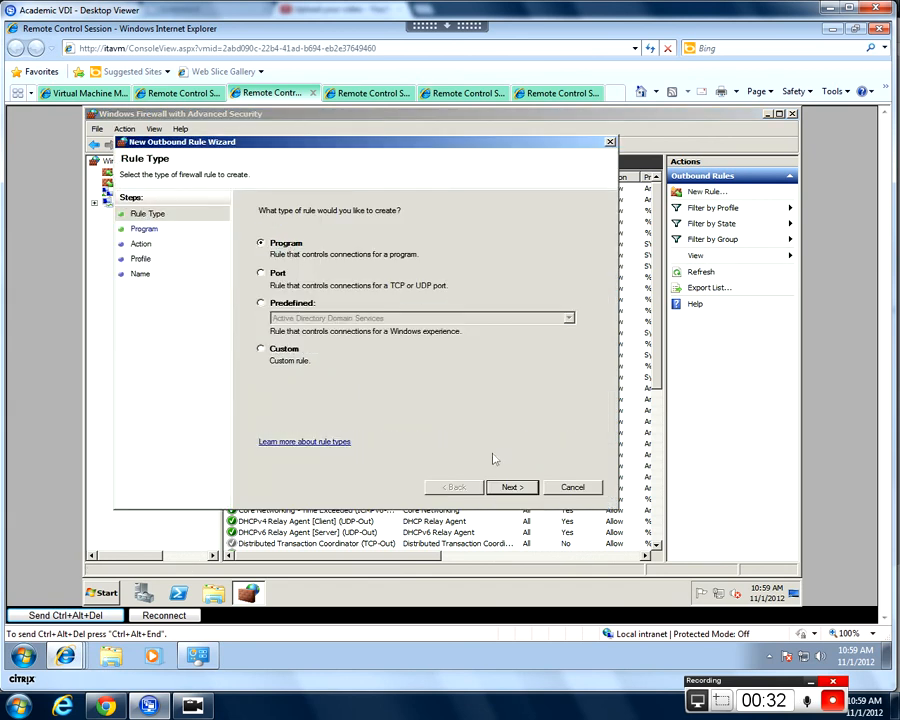
pyautogui.click(511, 486)
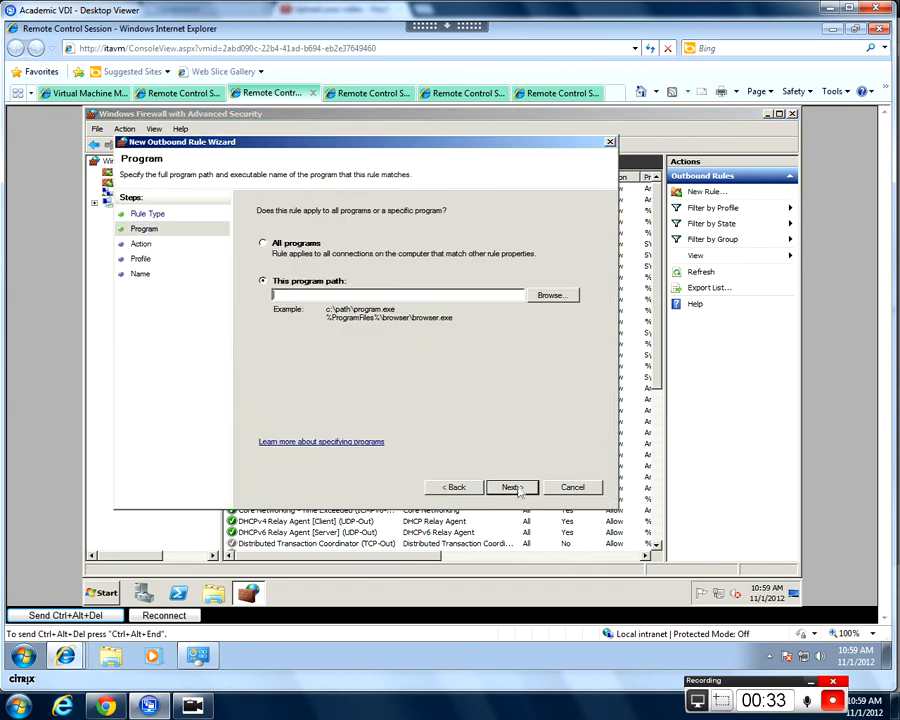
# Step: Set the rule's program path to iexplore in the Internet Explorer folder of Program Files (x86) on the C: drive
pyautogui.click(549, 296)
pyautogui.click(266, 306)
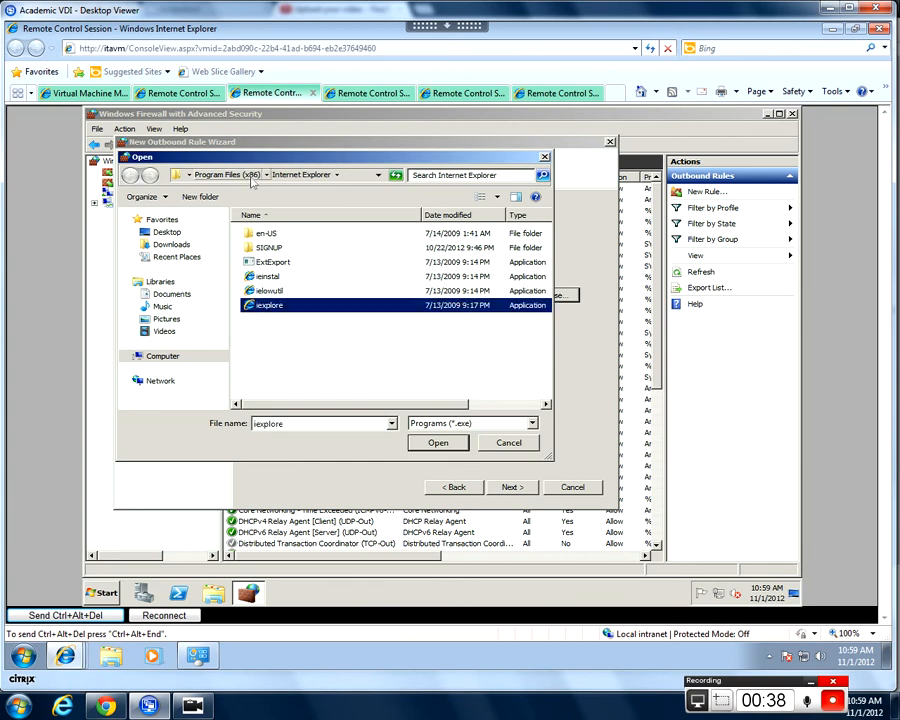
pyautogui.click(187, 175)
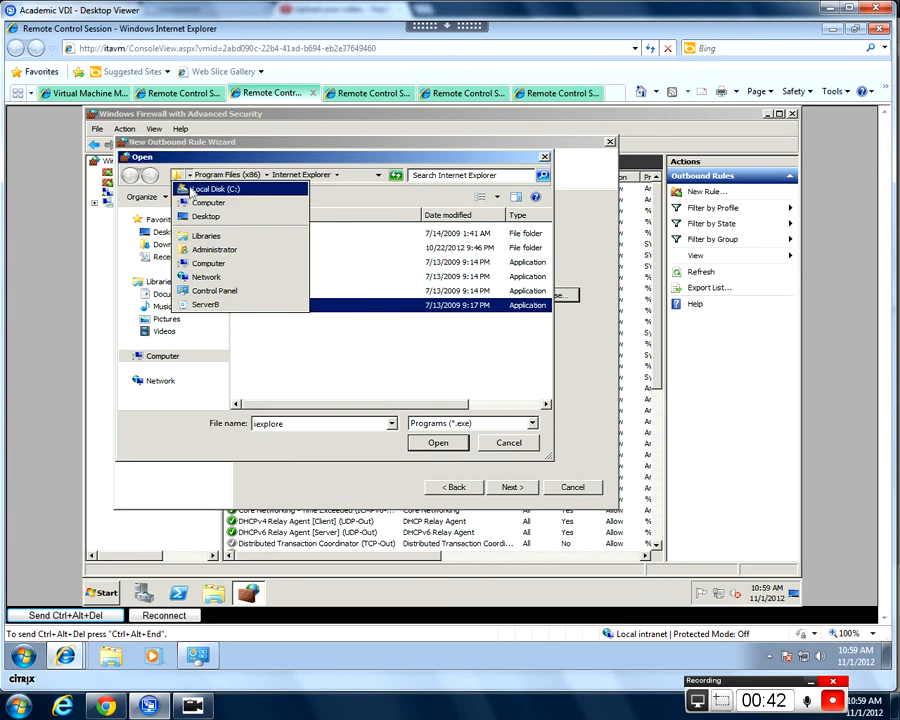
pyautogui.click(247, 190)
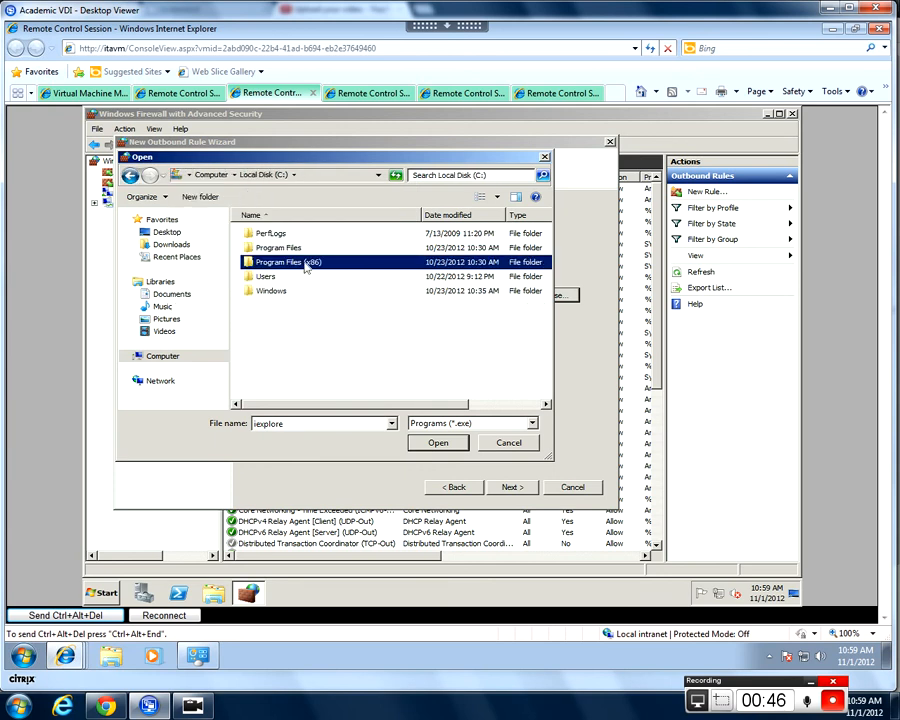
pyautogui.doubleClick(293, 265)
pyautogui.doubleClick(285, 248)
pyautogui.click(269, 306)
pyautogui.click(440, 444)
# Step: Set the rule to block the connection and apply it only to the Domain profile, excluding Private and Public
pyautogui.click(512, 487)
pyautogui.click(345, 336)
pyautogui.click(516, 488)
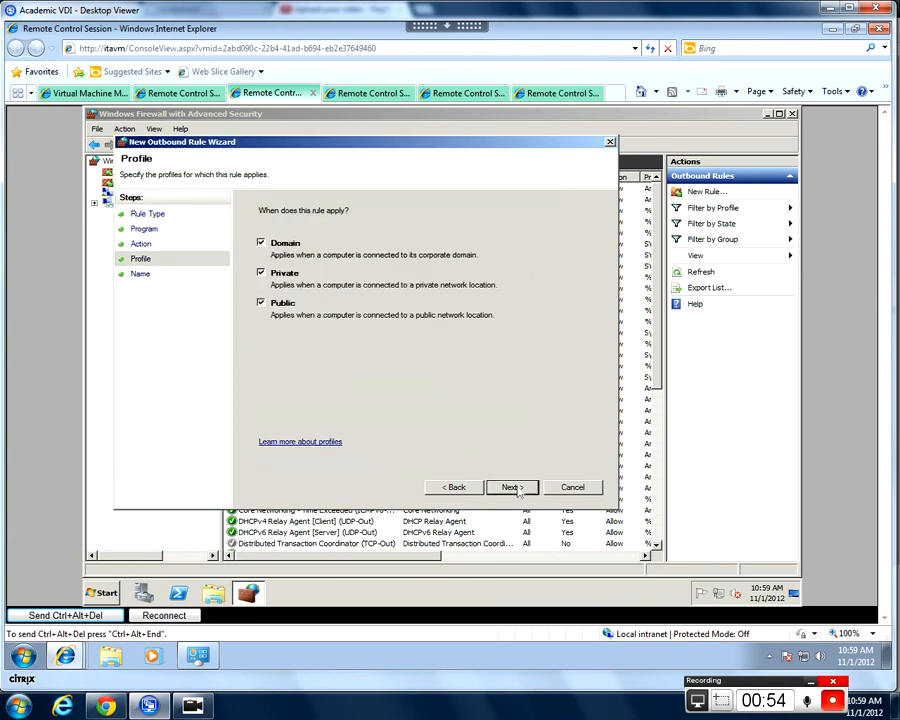
pyautogui.click(261, 273)
pyautogui.click(261, 304)
pyautogui.click(510, 487)
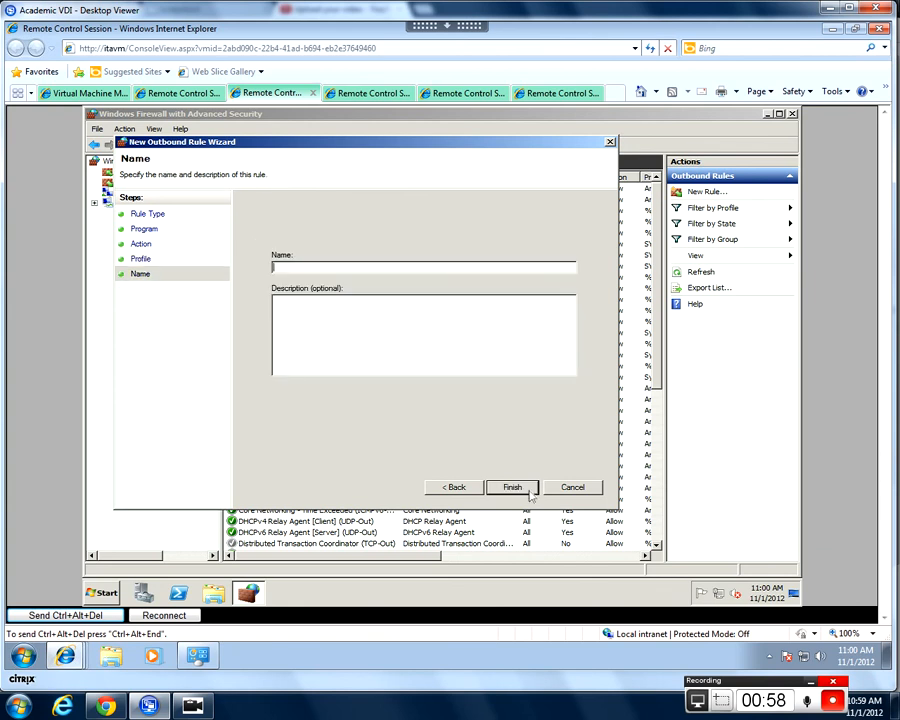
# Step: Name the outbound rule Kill IE and finish creating it
pyautogui.write('Kill ')
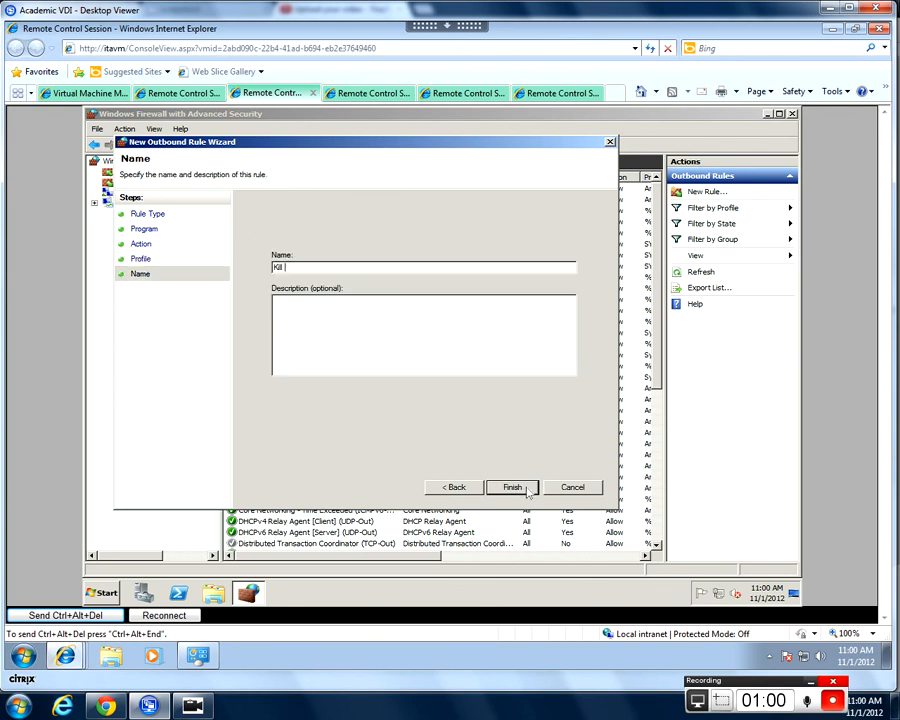
pyautogui.write('IE')
pyautogui.click(516, 489)
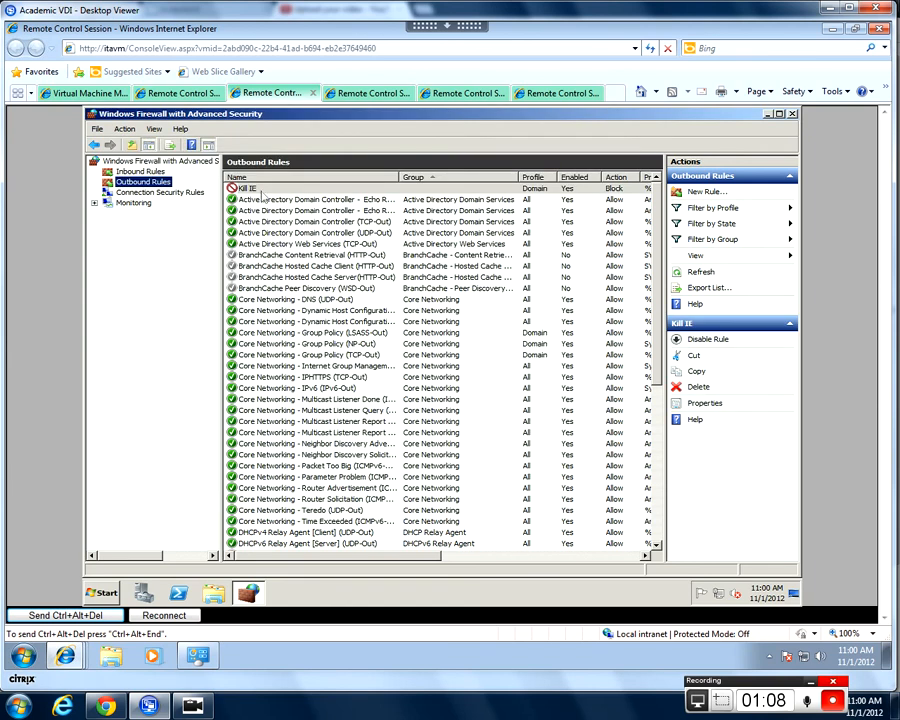
# Step: Export the firewall policy to the Desktop as a policy file named Block IE
pyautogui.click(202, 166)
pyautogui.rightClick(208, 167)
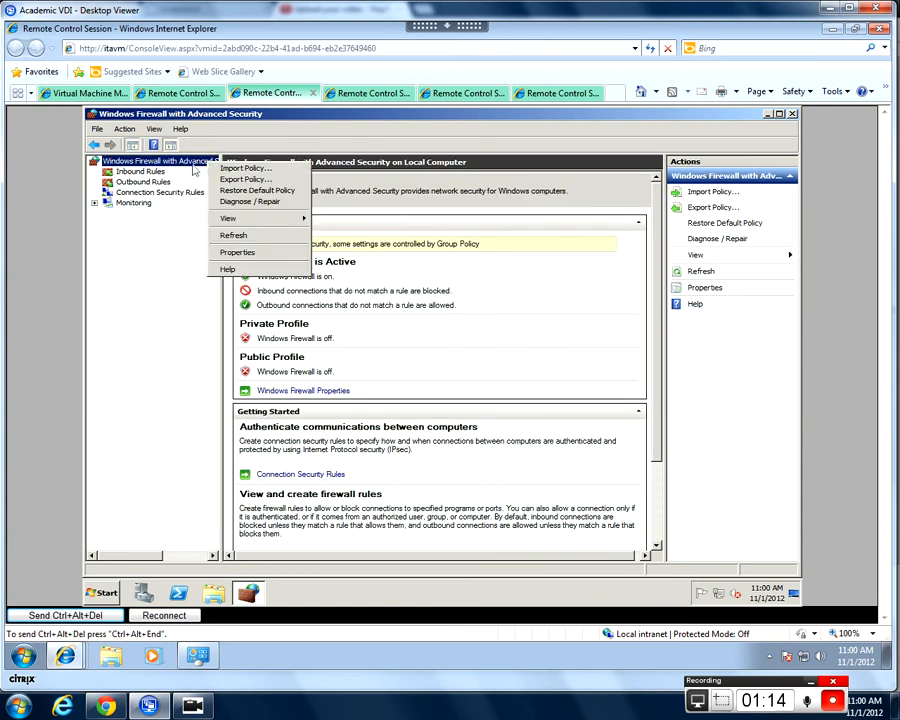
pyautogui.click(278, 182)
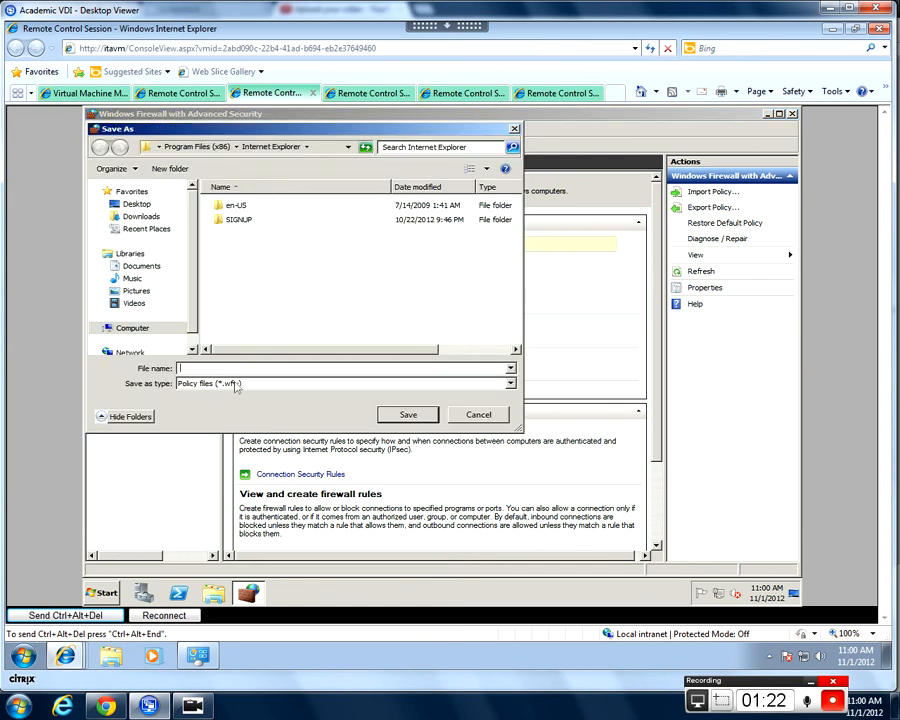
pyautogui.click(136, 204)
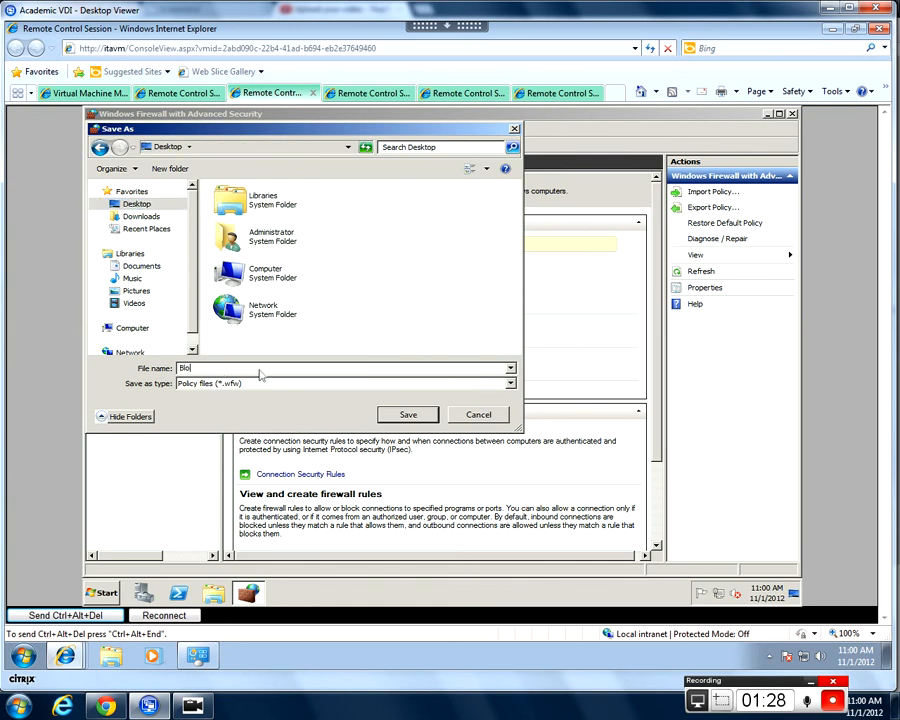
pyautogui.write('ck IE')
pyautogui.click(410, 415)
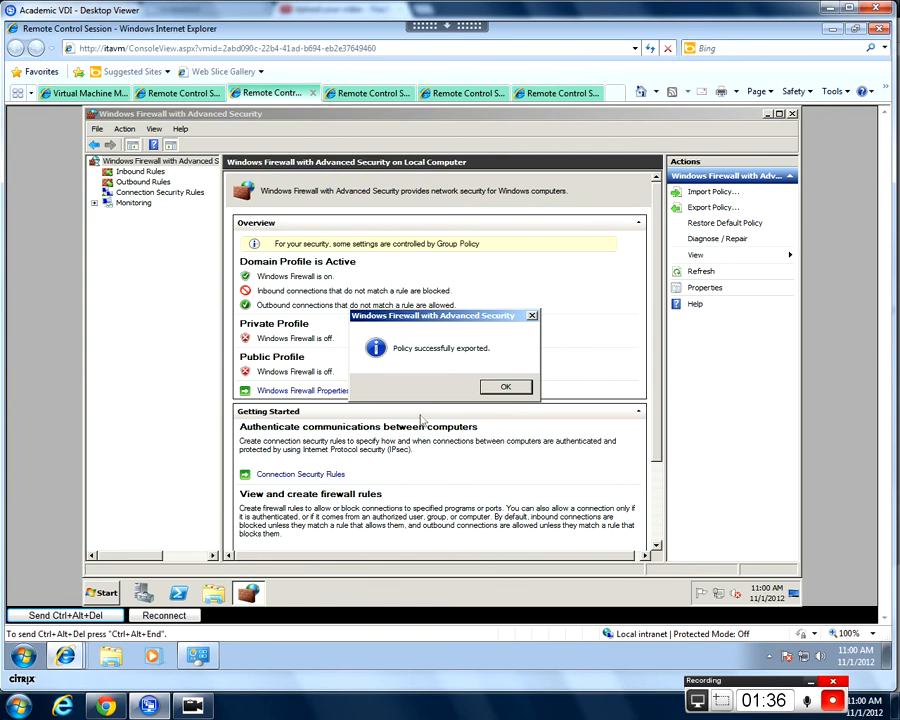
pyautogui.click(502, 389)
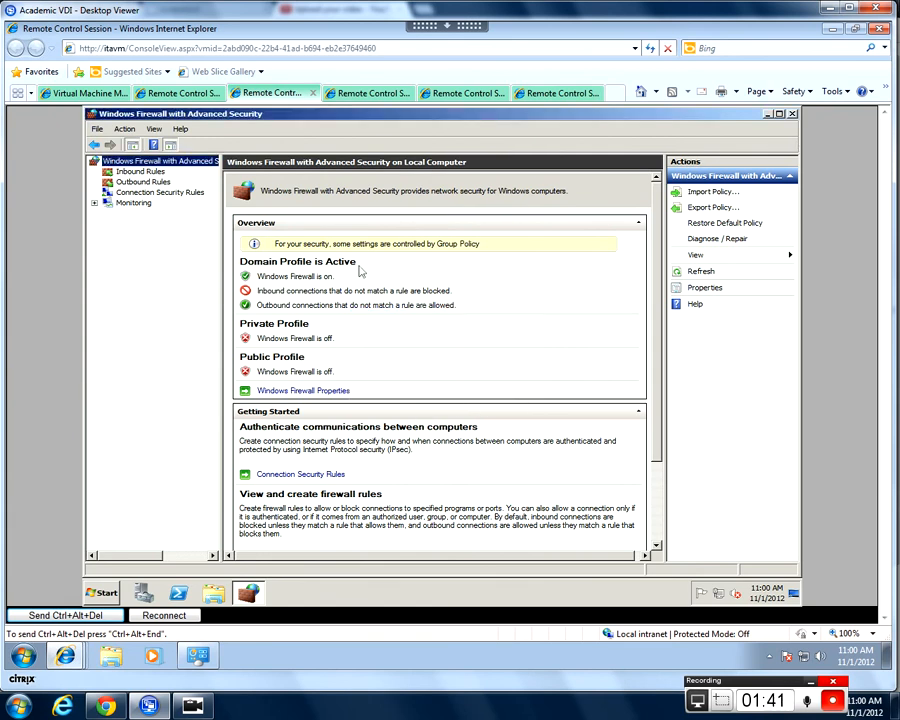
# Step: Try to delete the Kill IE outbound rule
pyautogui.click(148, 182)
pyautogui.rightClick(260, 189)
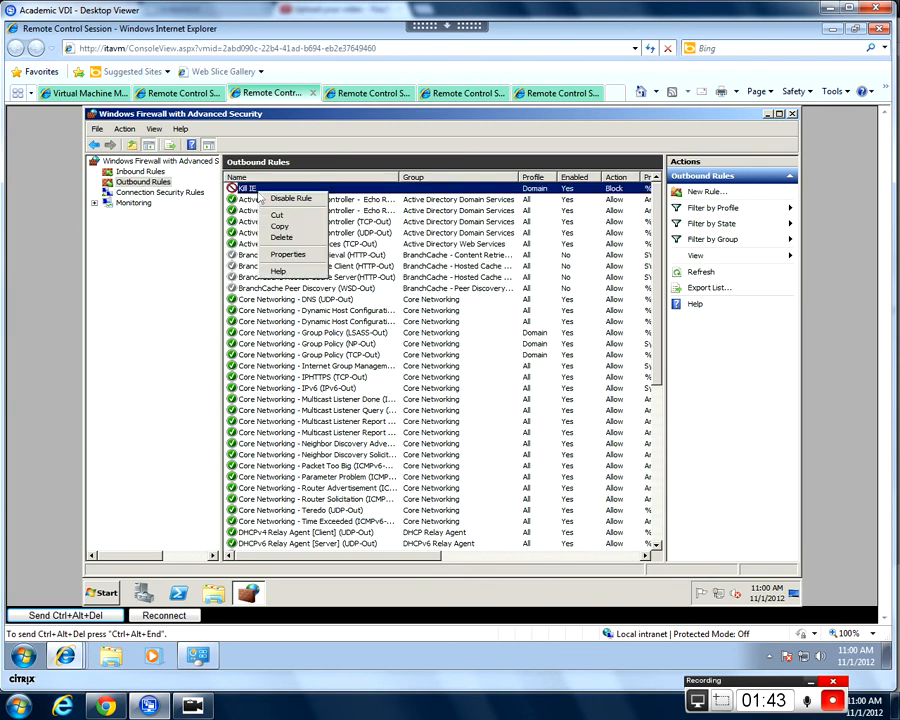
pyautogui.click(283, 238)
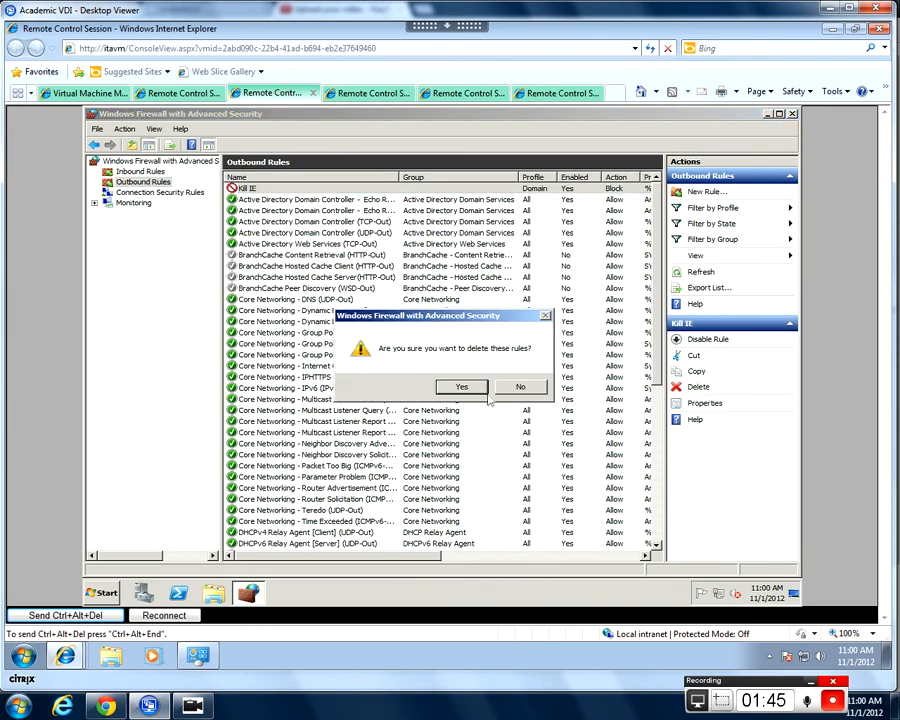
pyautogui.click(518, 384)
# Step: Close the firewall console and test web access on ServerB by loading live.com in Internet Explorer
pyautogui.click(792, 113)
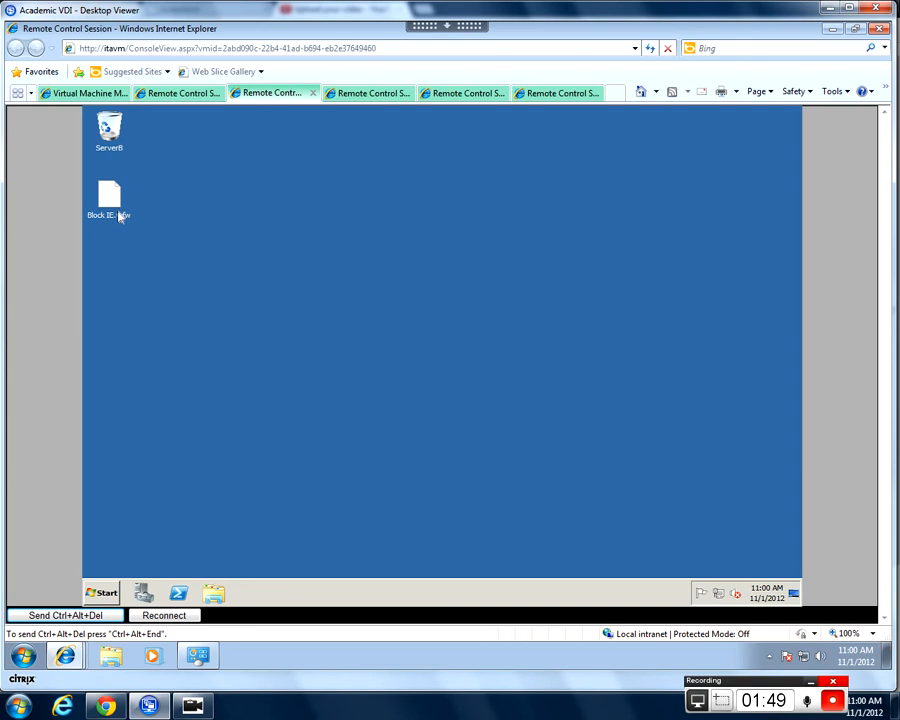
pyautogui.click(103, 592)
pyautogui.click(175, 325)
pyautogui.click(281, 129)
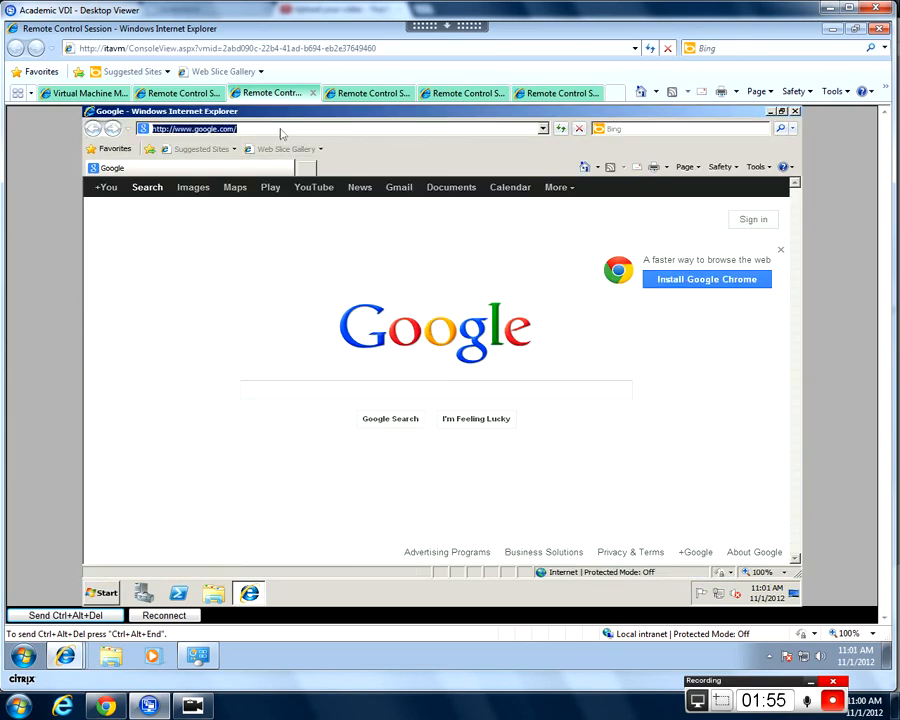
pyautogui.write('live.com')
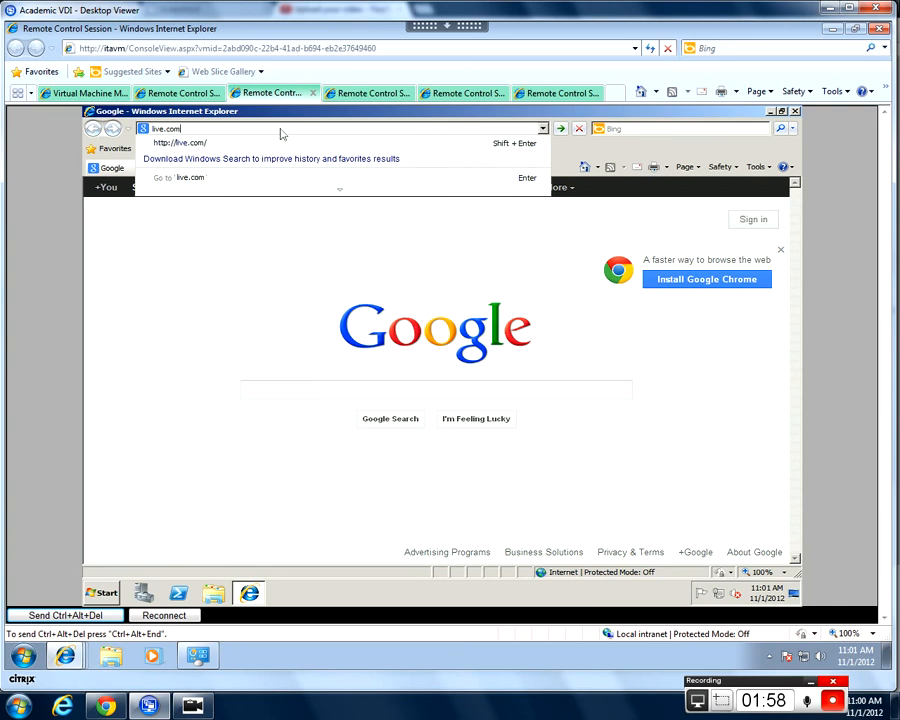
pyautogui.press('Return')
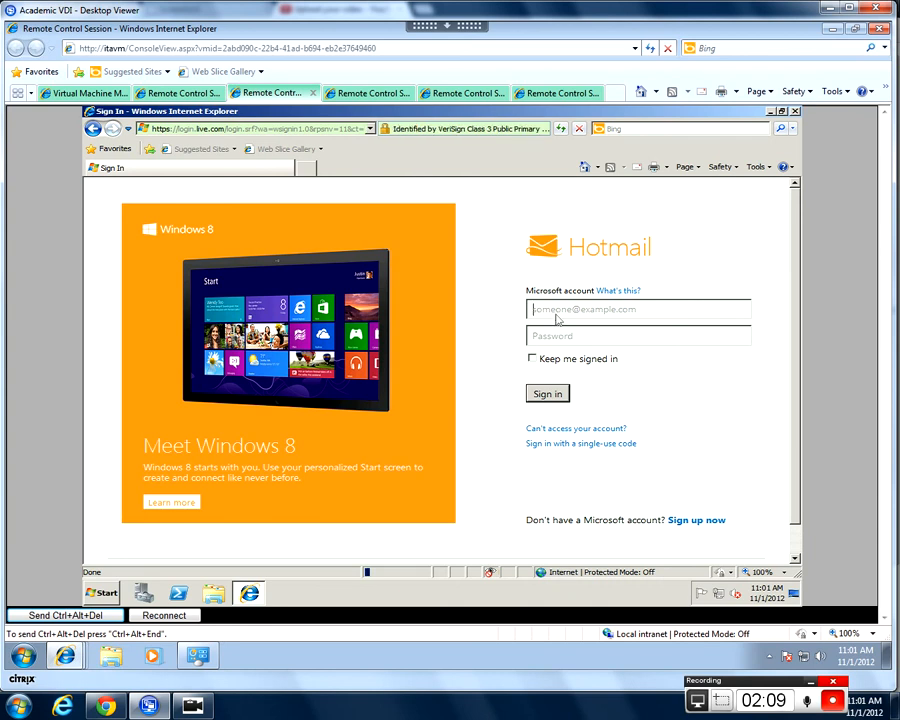
pyautogui.click(795, 112)
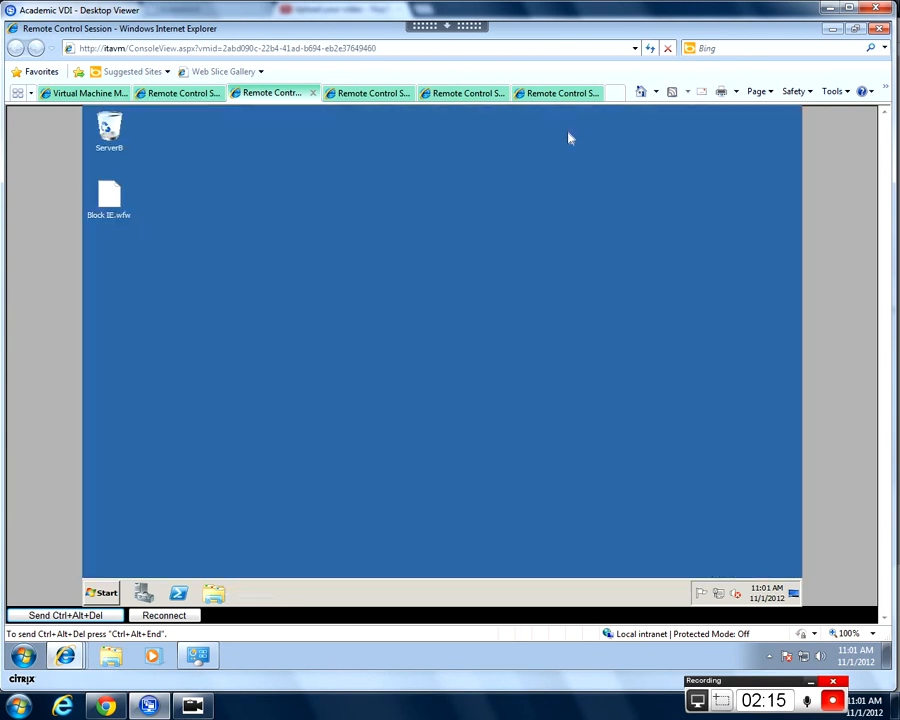
pyautogui.click(392, 97)
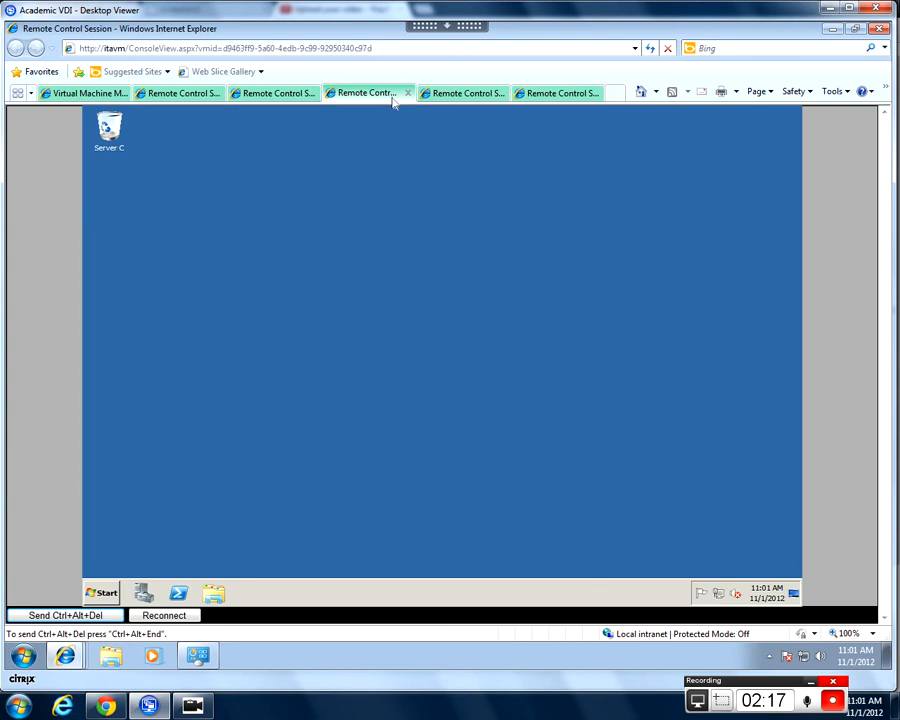
pyautogui.click(101, 593)
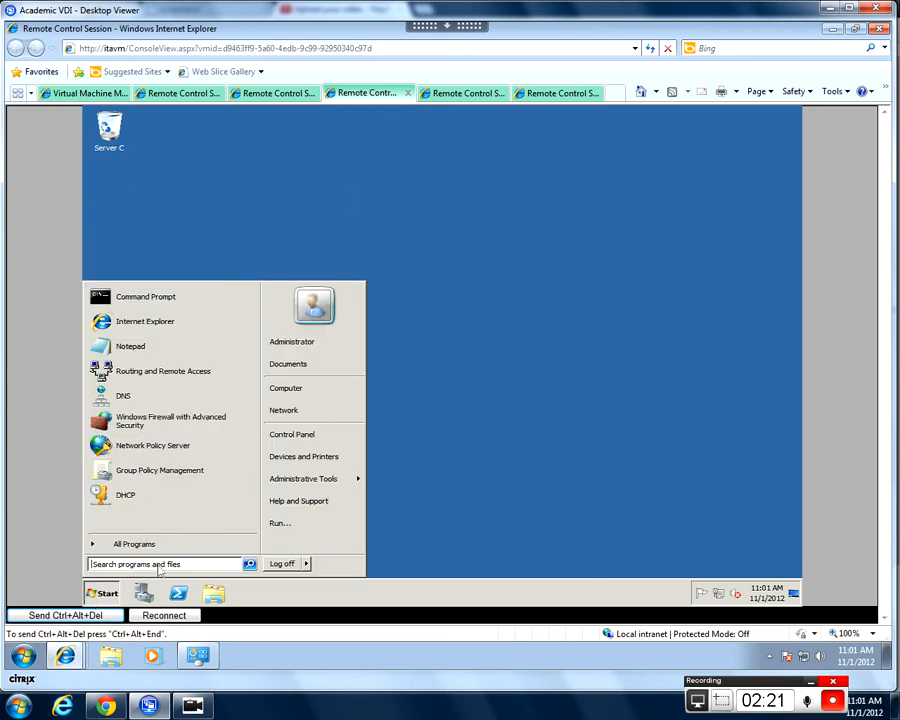
pyautogui.click(156, 330)
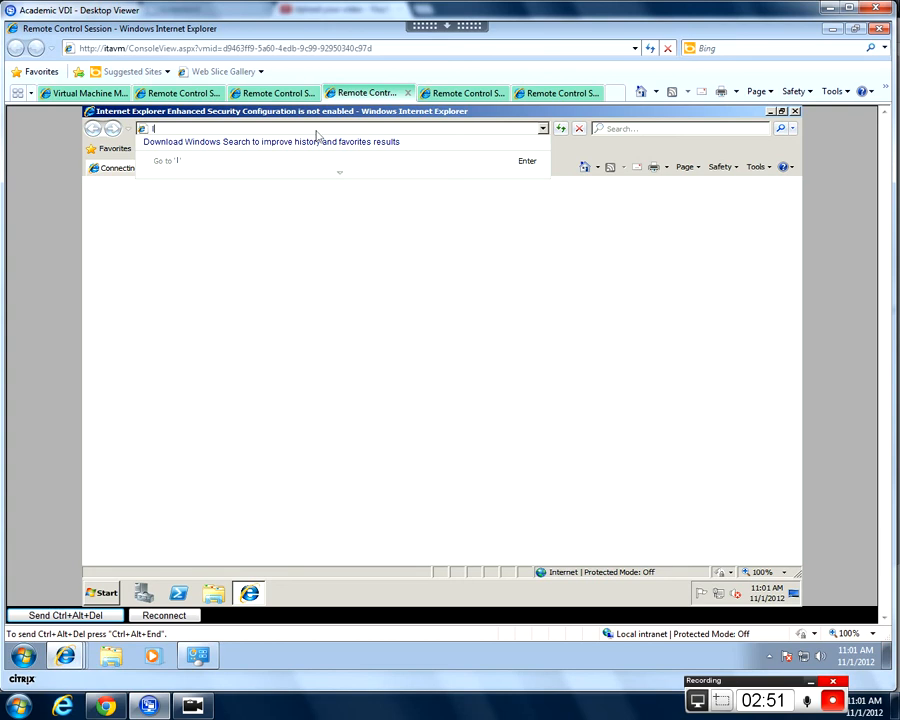
pyautogui.click(605, 500)
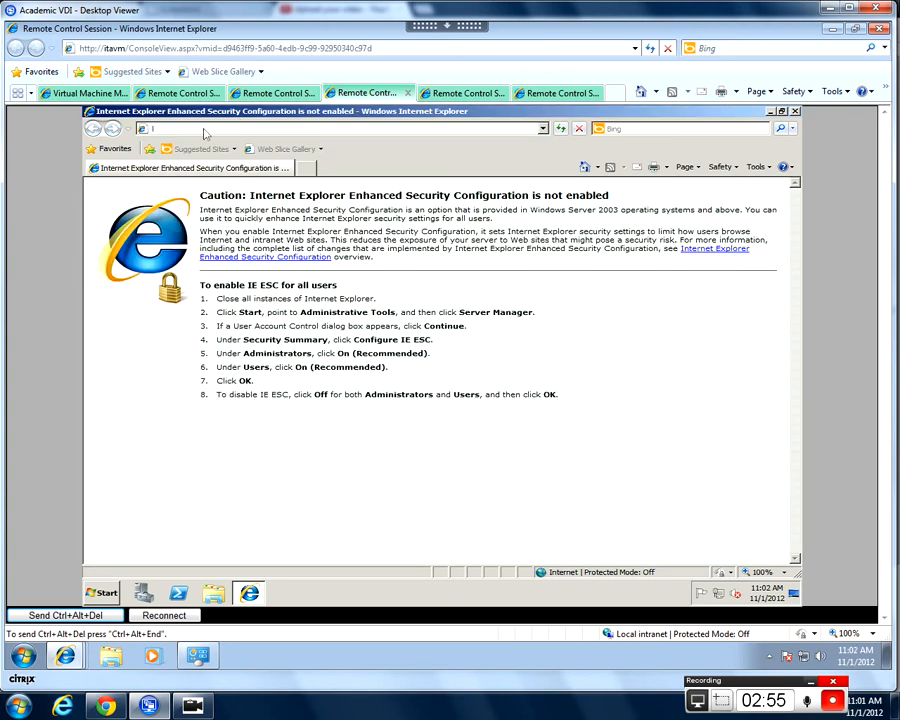
pyautogui.write('http://live.com')
pyautogui.press('Return')
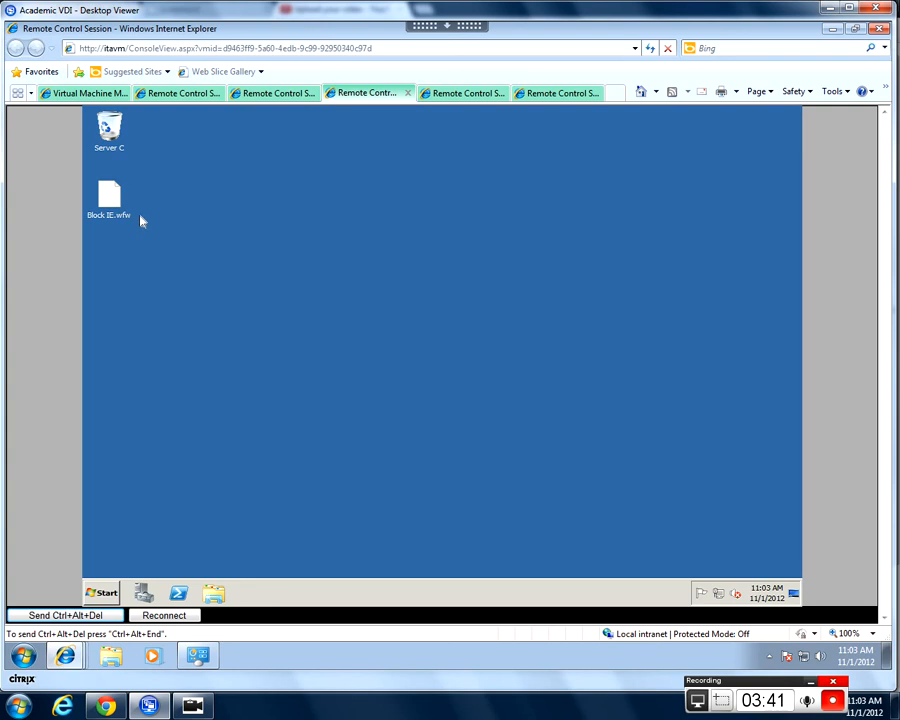
# Step: Open Active Directory Users and Computers on Server C, maximize it and expand the local domain
pyautogui.click(117, 594)
pyautogui.moveTo(332, 484)
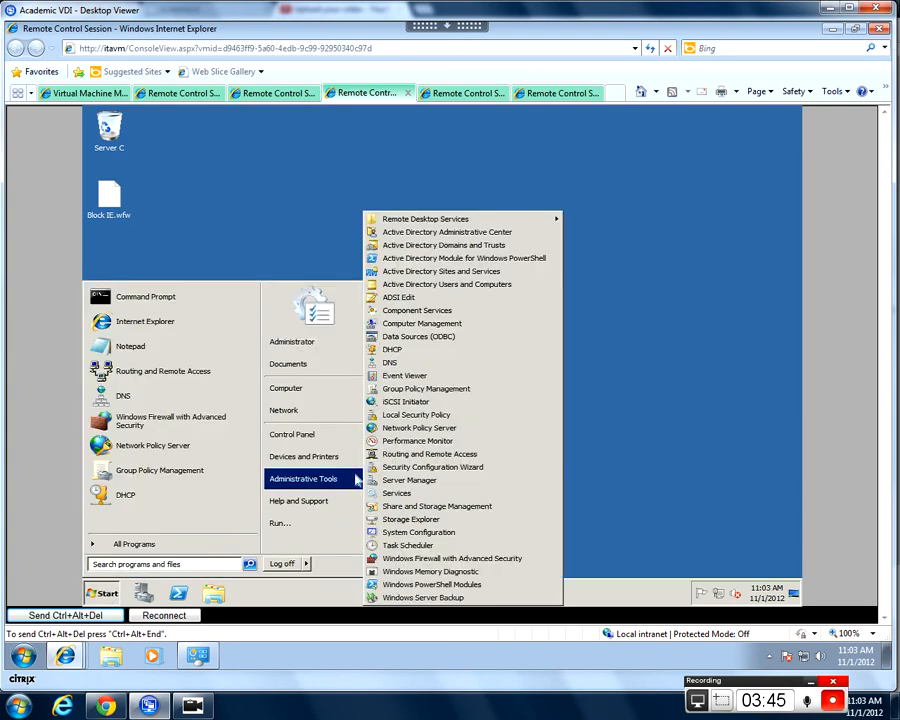
pyautogui.click(507, 289)
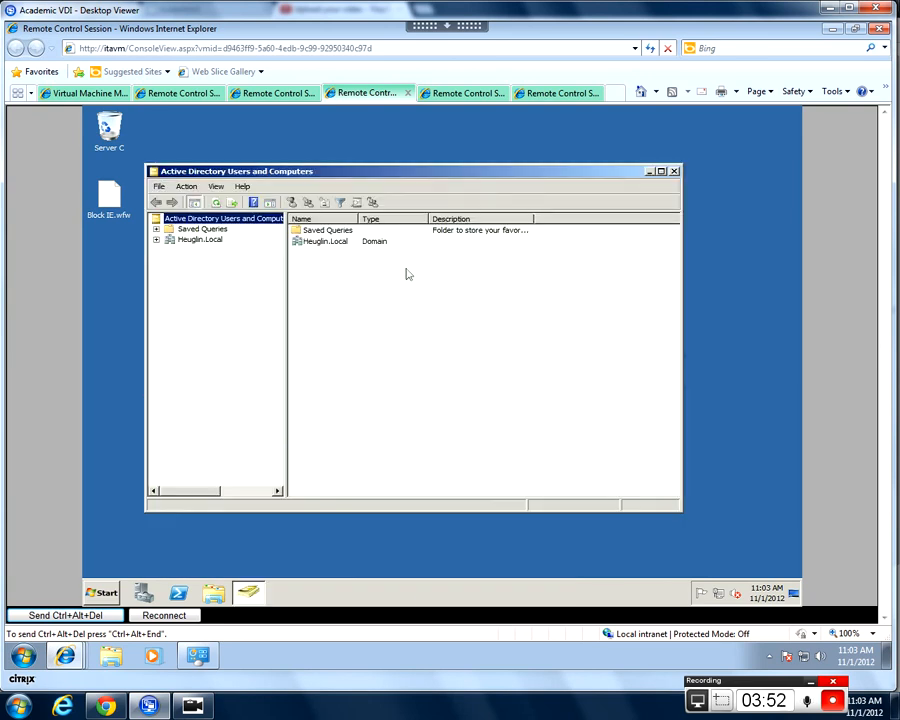
pyautogui.click(661, 172)
pyautogui.rightClick(662, 174)
pyautogui.doubleClick(135, 180)
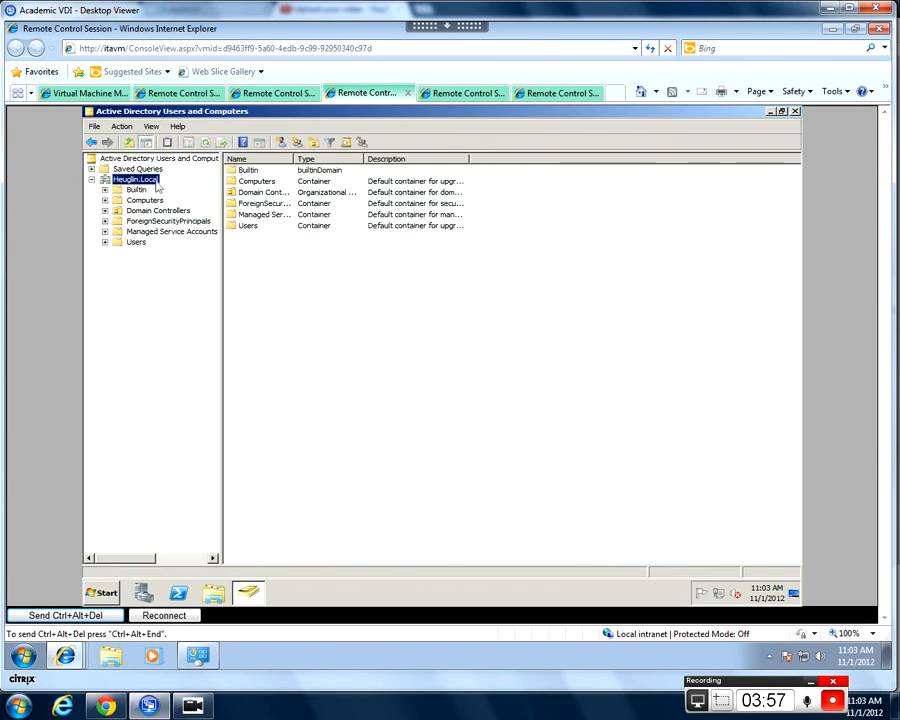
# Step: Create an organizational unit named No IE directly under the local domain
pyautogui.rightClick(156, 185)
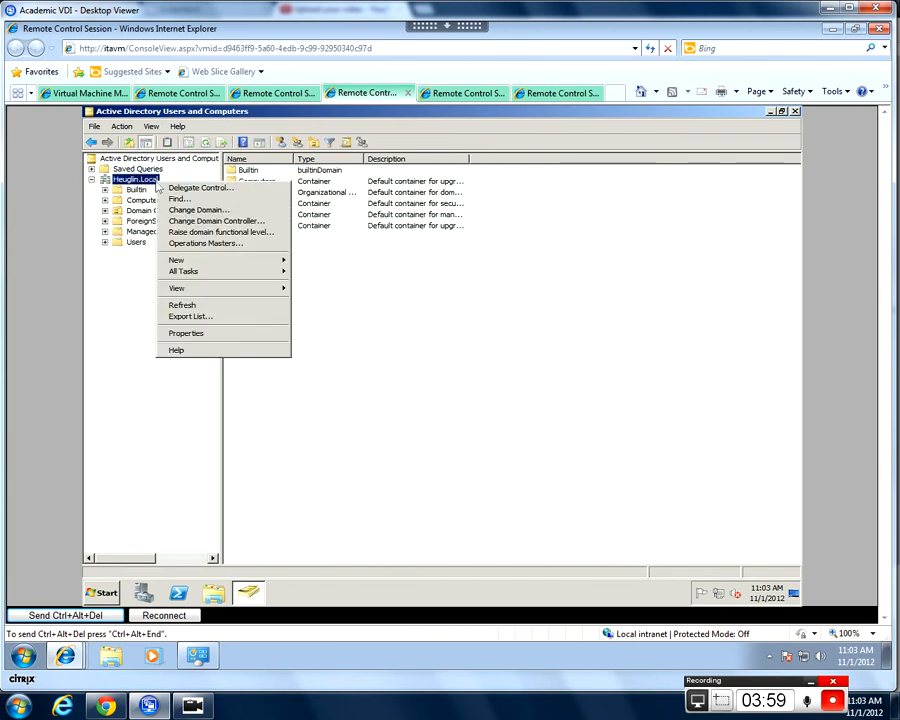
pyautogui.moveTo(279, 262)
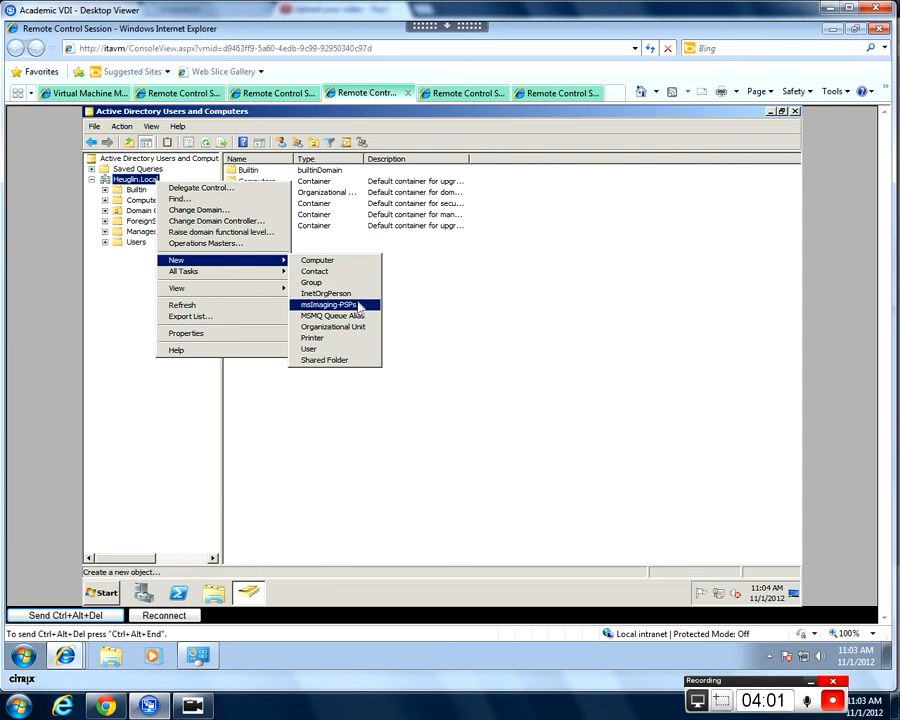
pyautogui.click(348, 331)
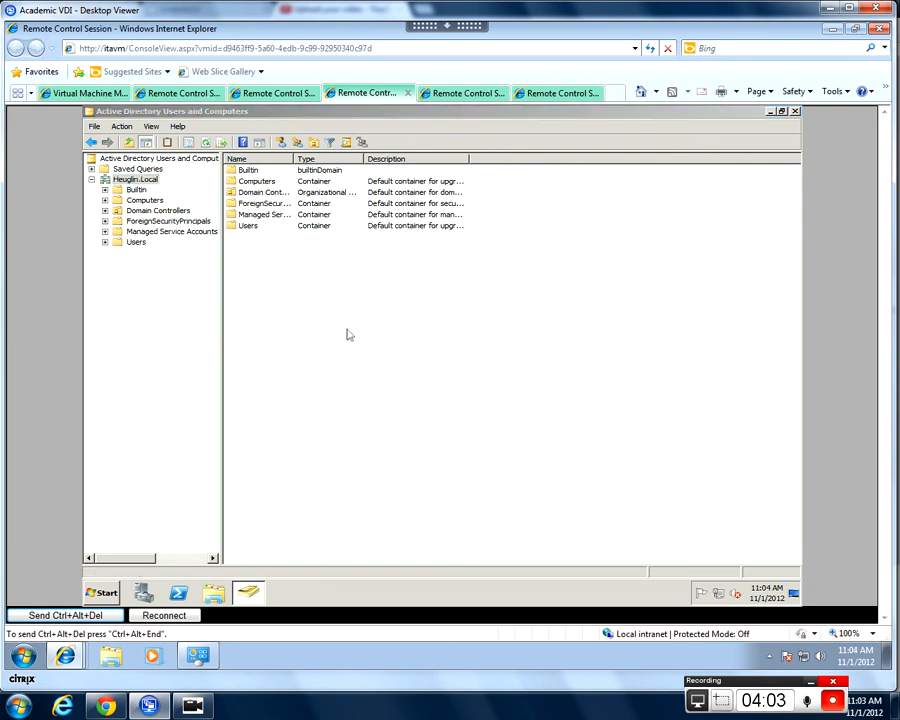
pyautogui.write('No ')
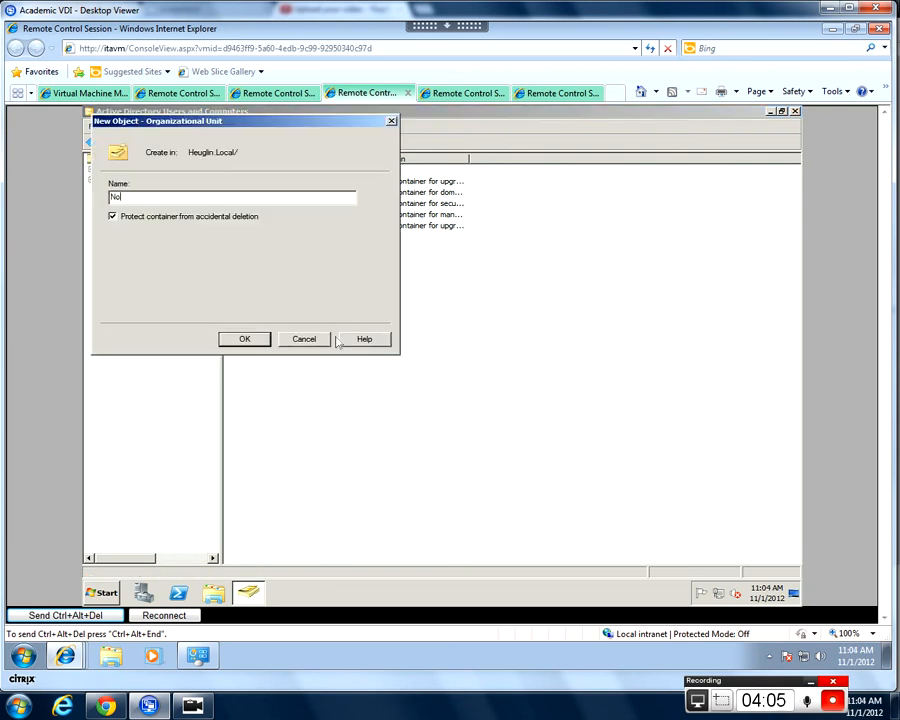
pyautogui.write('IE')
pyautogui.click(259, 341)
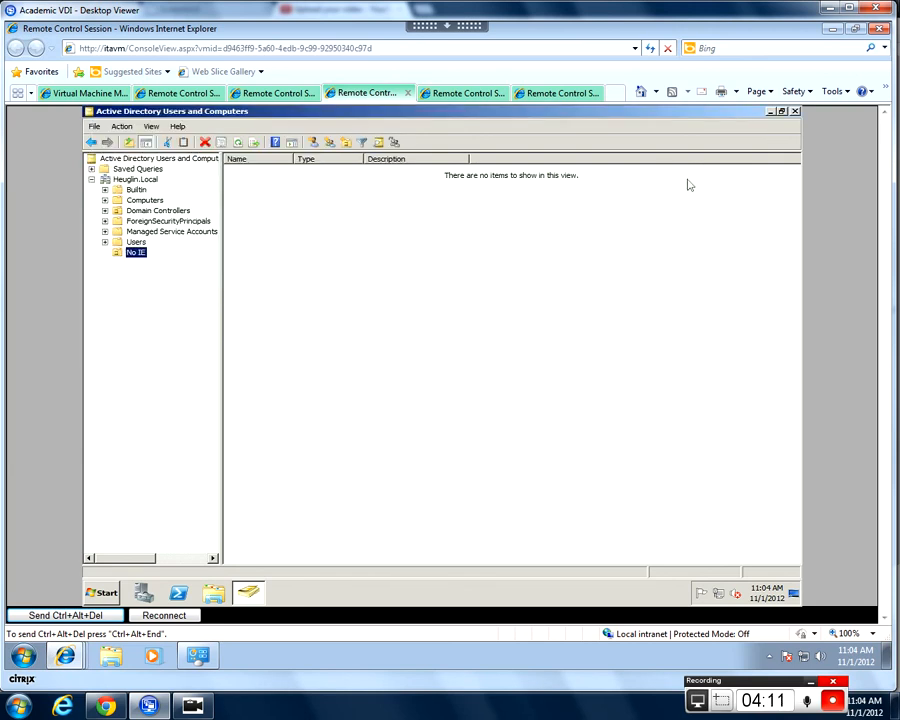
# Step: Close Active Directory Users and Computers, open Group Policy Management, expand the local domain and refresh it
pyautogui.click(795, 112)
pyautogui.click(106, 591)
pyautogui.moveTo(360, 479)
pyautogui.click(489, 389)
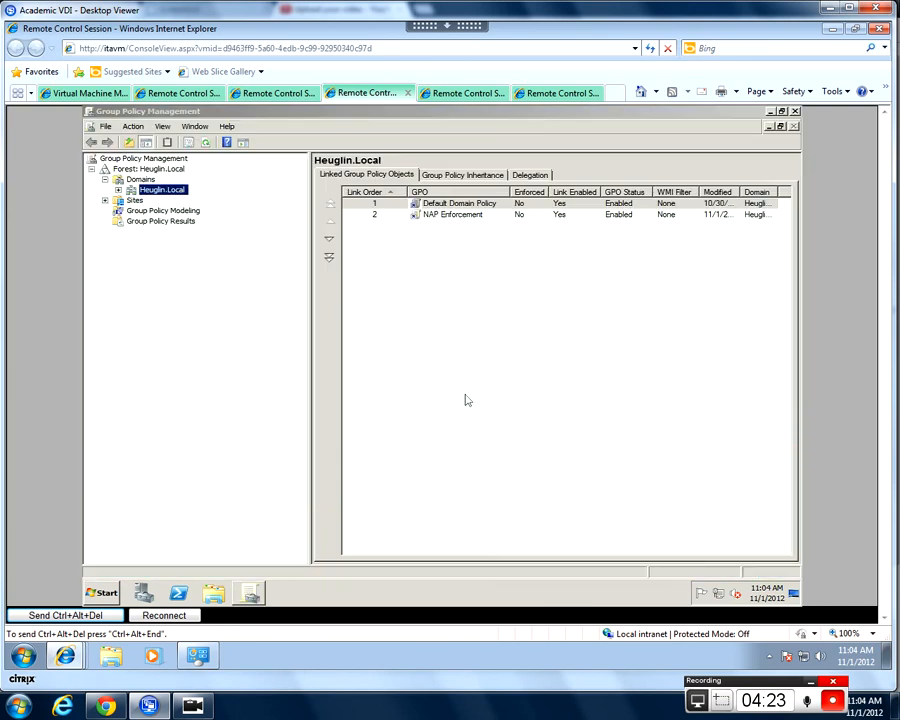
pyautogui.doubleClick(174, 192)
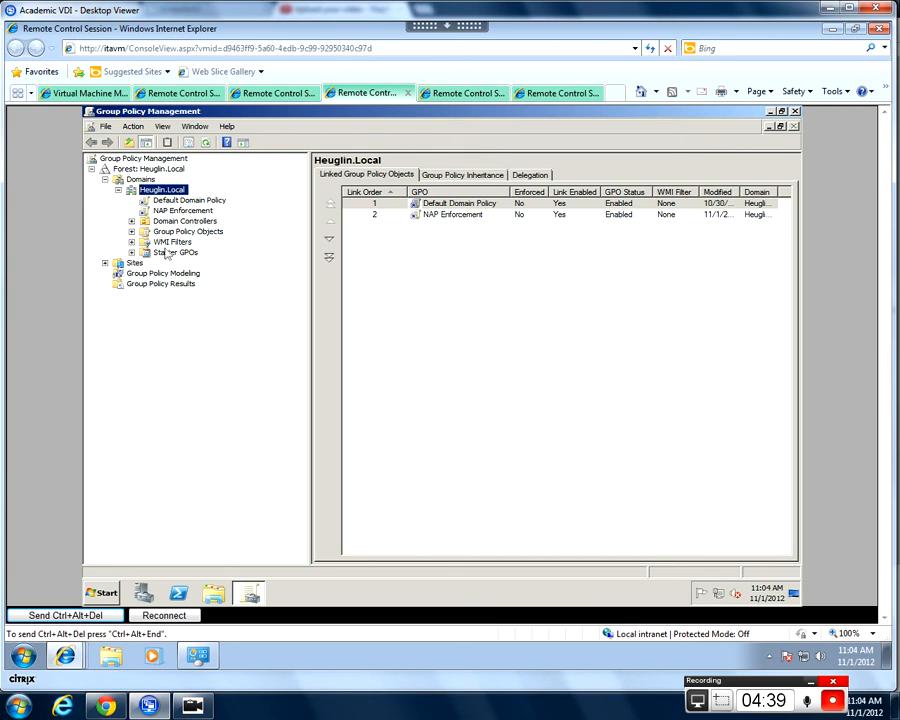
pyautogui.click(205, 142)
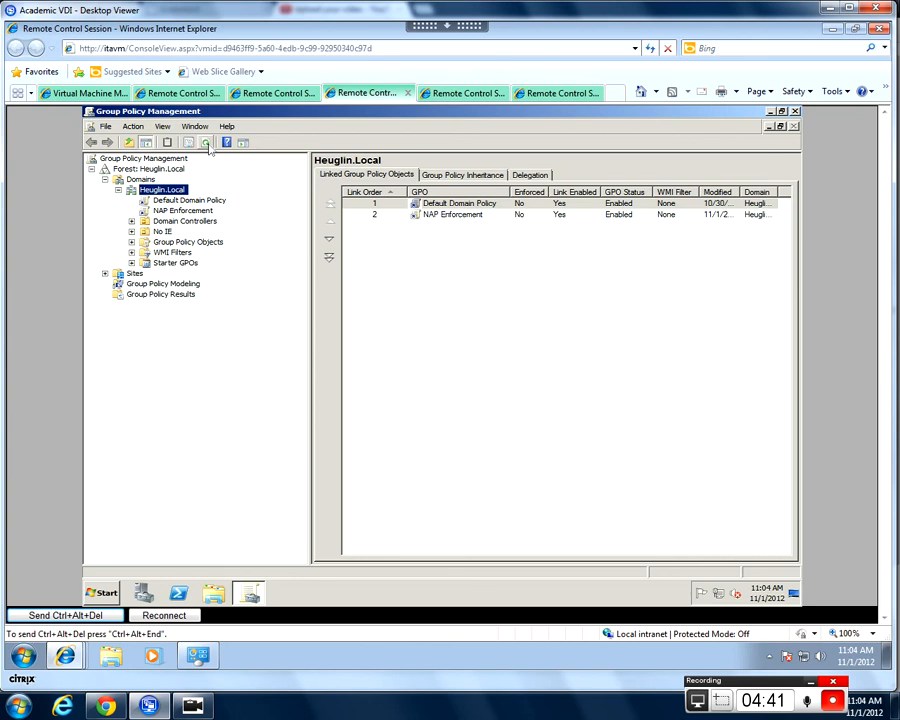
# Step: Create a GPO named WFAS No IE linked to the No IE organizational unit, with no source starter GPO
pyautogui.click(160, 232)
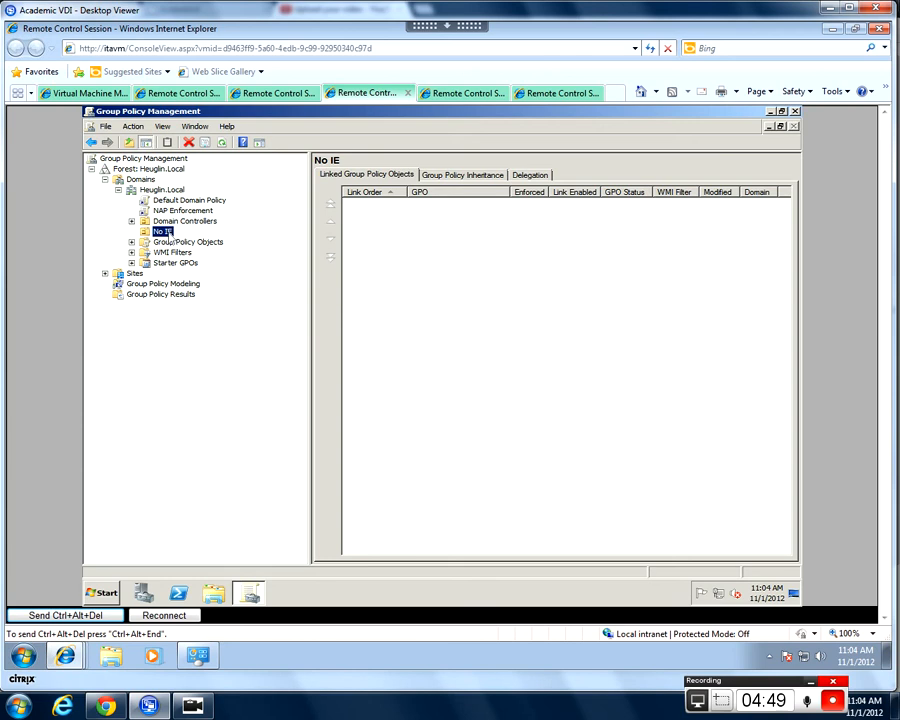
pyautogui.rightClick(171, 235)
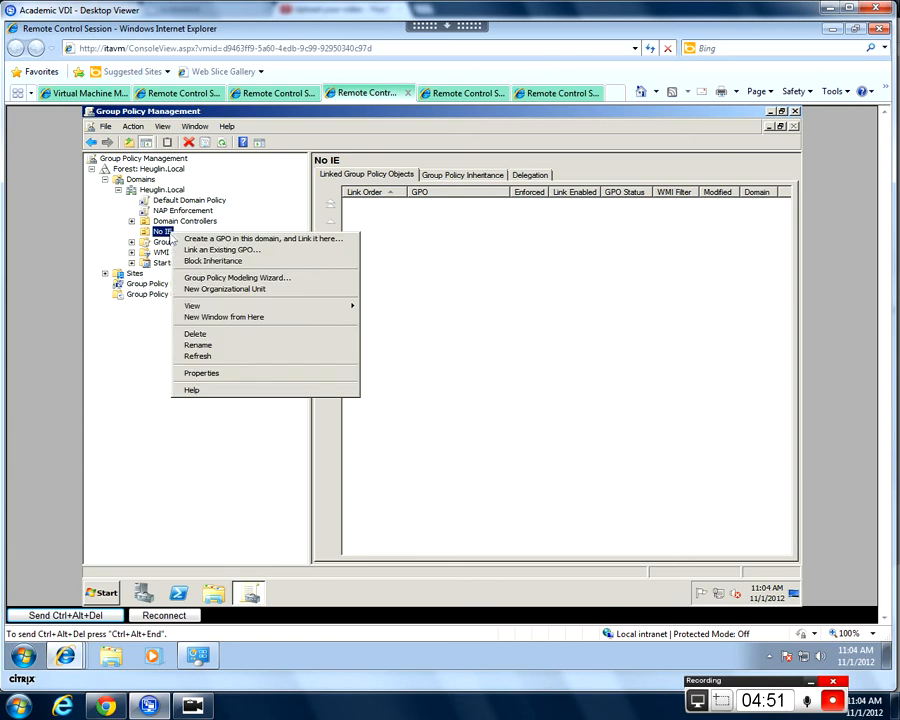
pyautogui.click(242, 240)
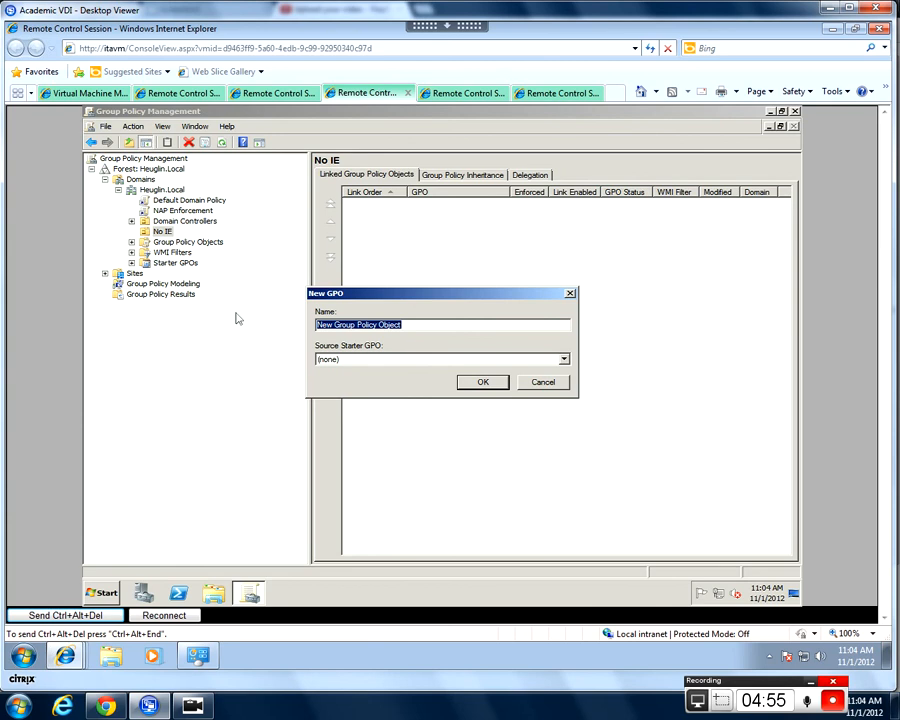
pyautogui.write('WFAS')
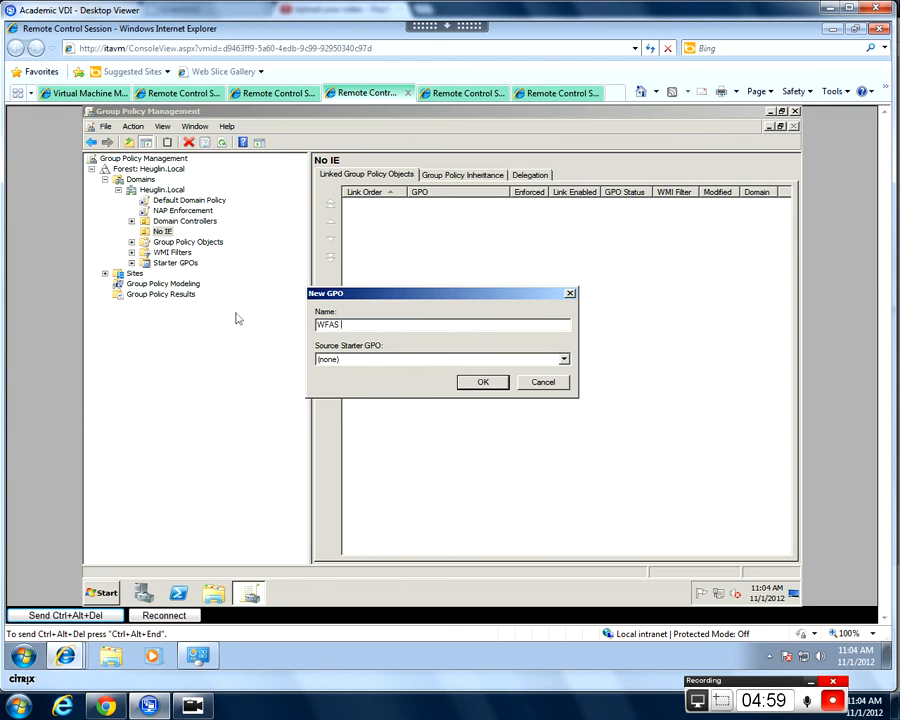
pyautogui.write(' No IE')
pyautogui.click(481, 384)
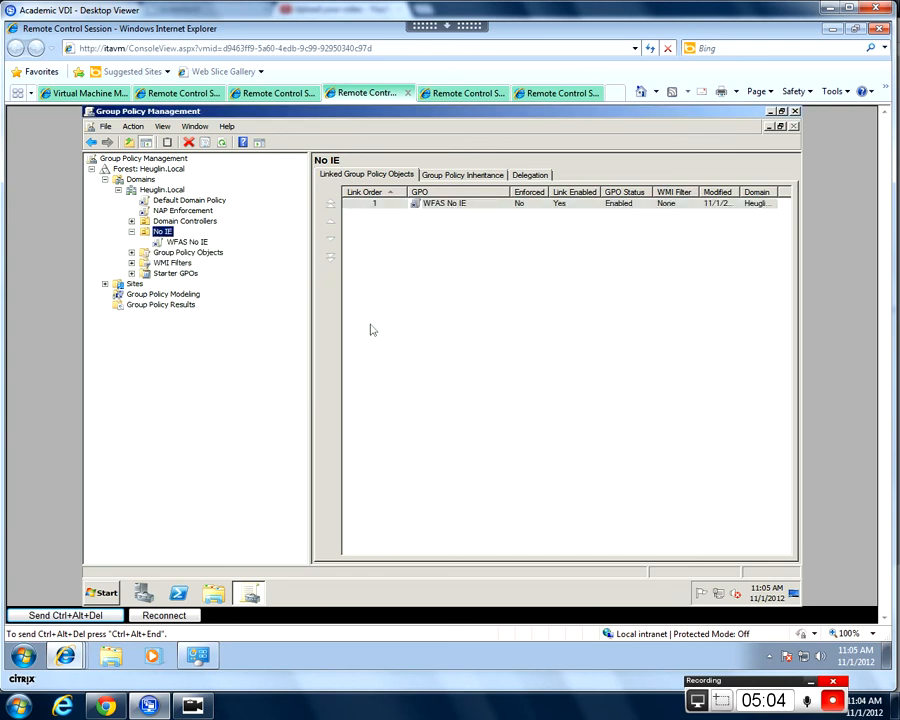
# Step: Open the WFAS No IE policy for editing and maximize the editor window
pyautogui.rightClick(200, 244)
pyautogui.click(216, 252)
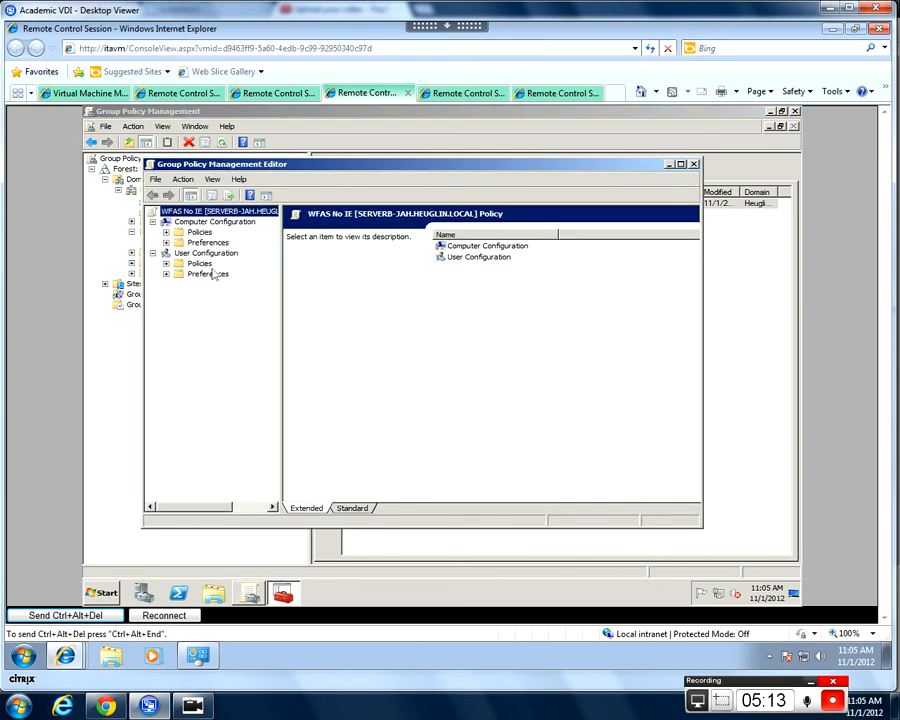
pyautogui.click(680, 165)
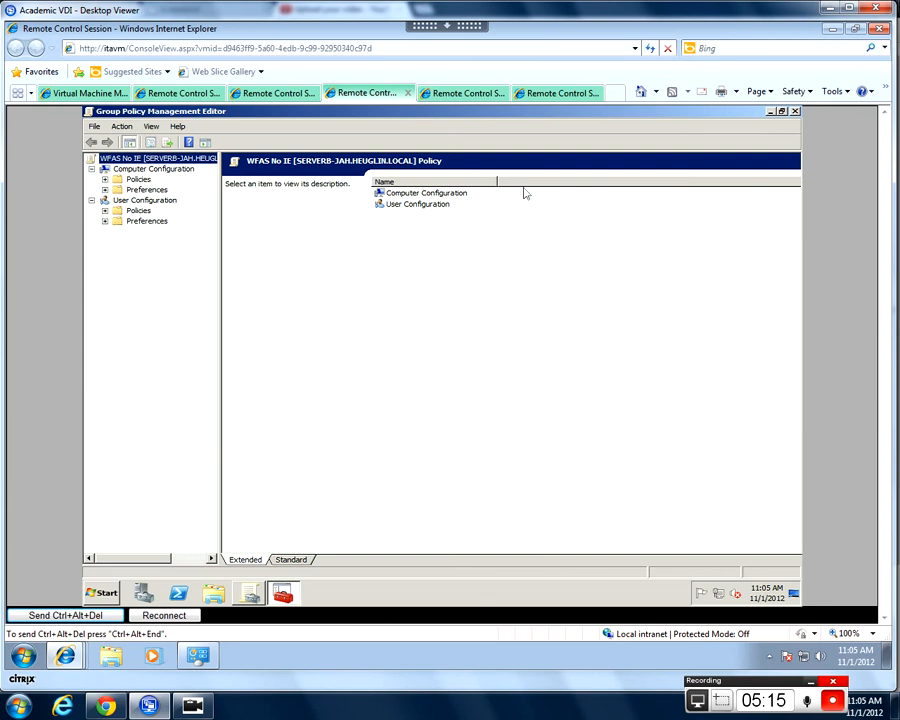
# Step: Expand the Computer Configuration policies through Windows Settings and Security Settings down to the Windows Firewall with Advanced Security rules
pyautogui.click(139, 180)
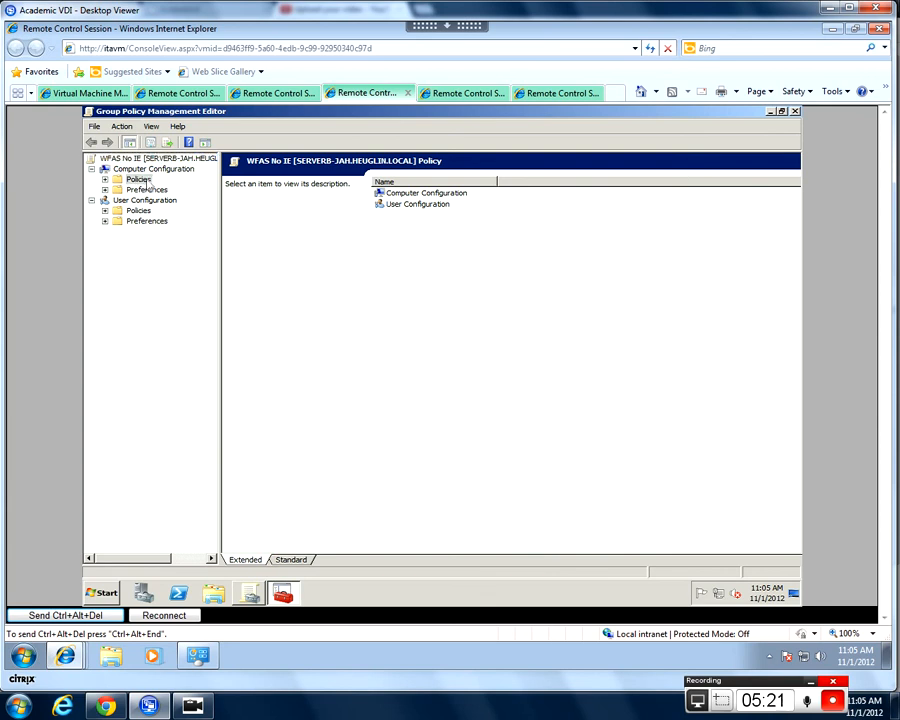
pyautogui.doubleClick(140, 180)
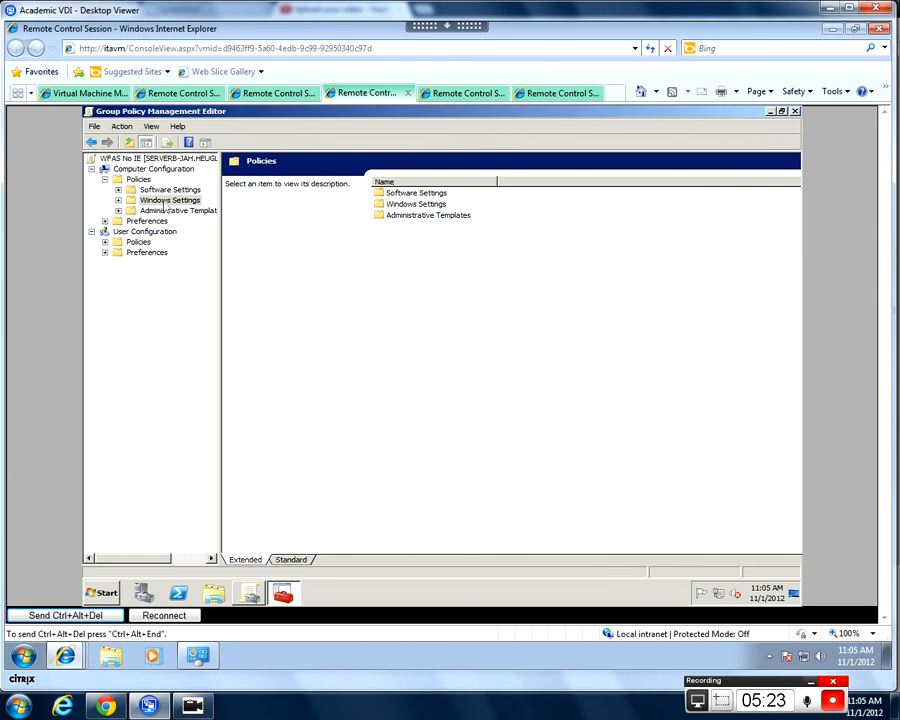
pyautogui.click(162, 200)
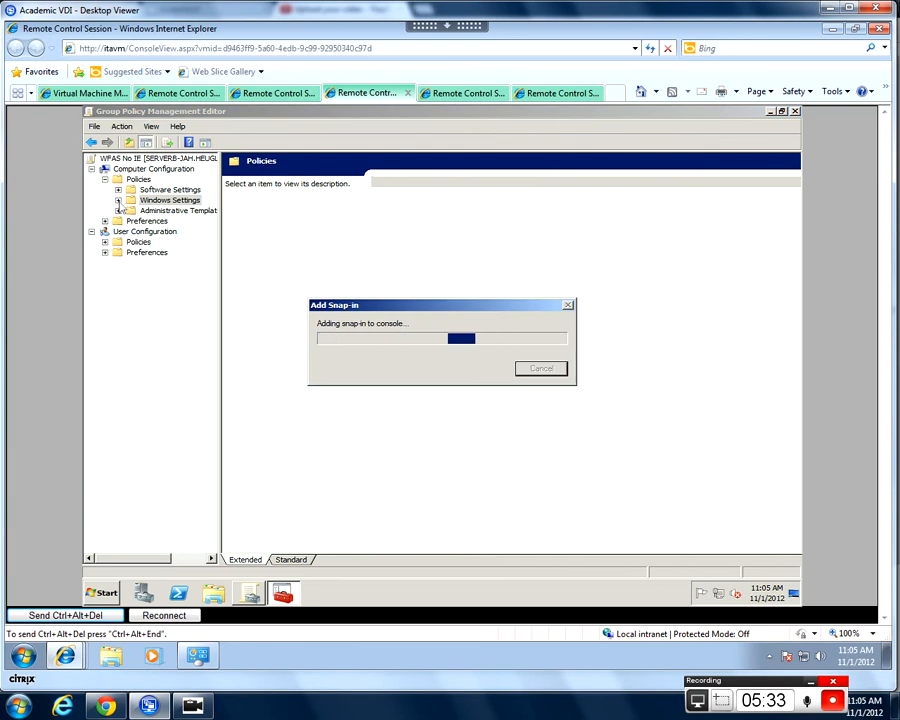
pyautogui.click(118, 201)
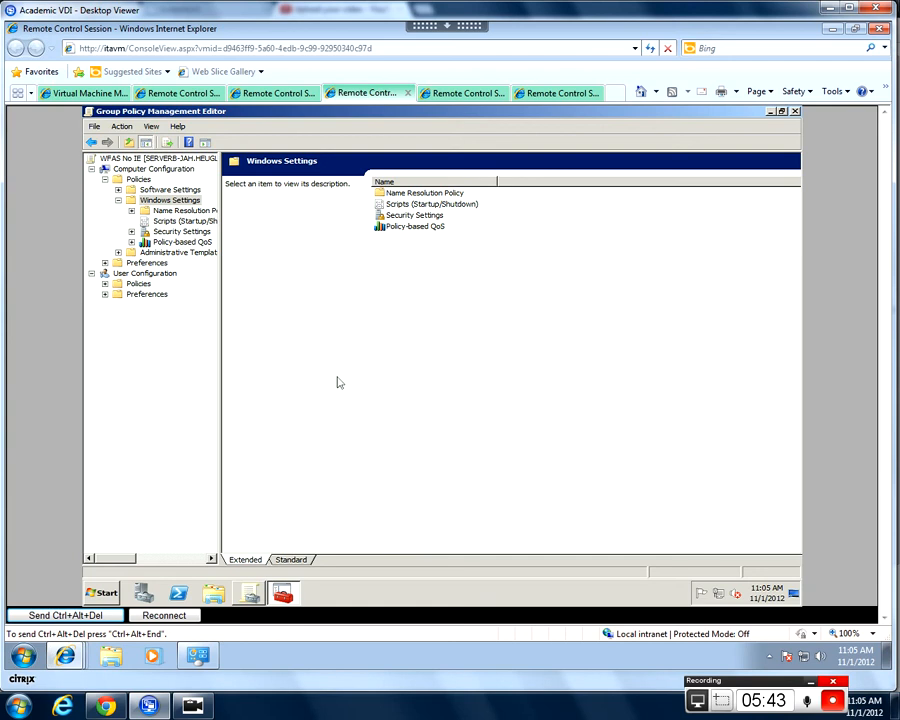
pyautogui.click(131, 231)
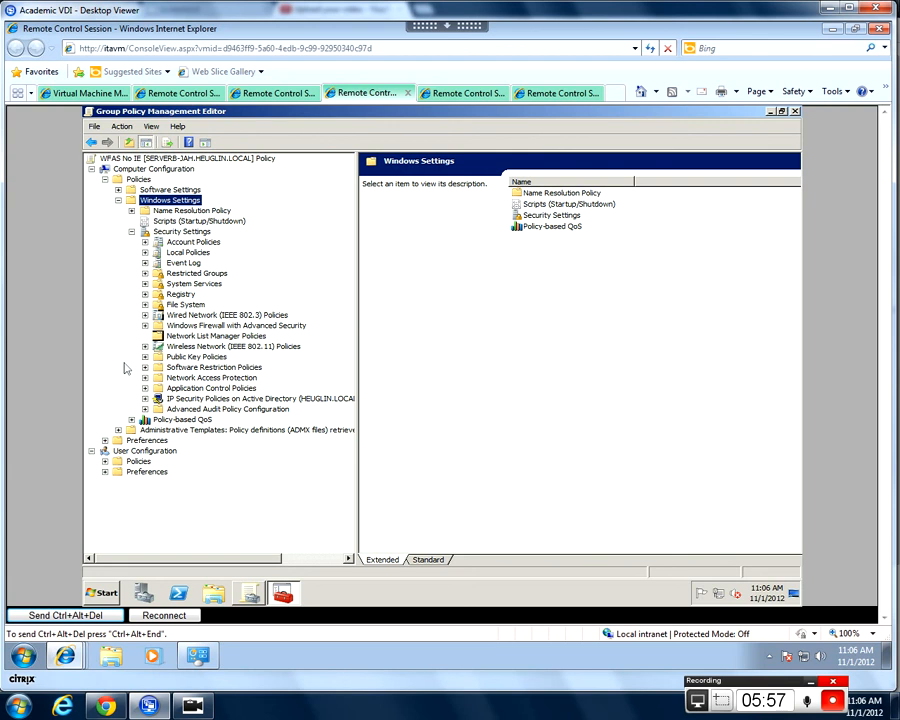
pyautogui.click(157, 337)
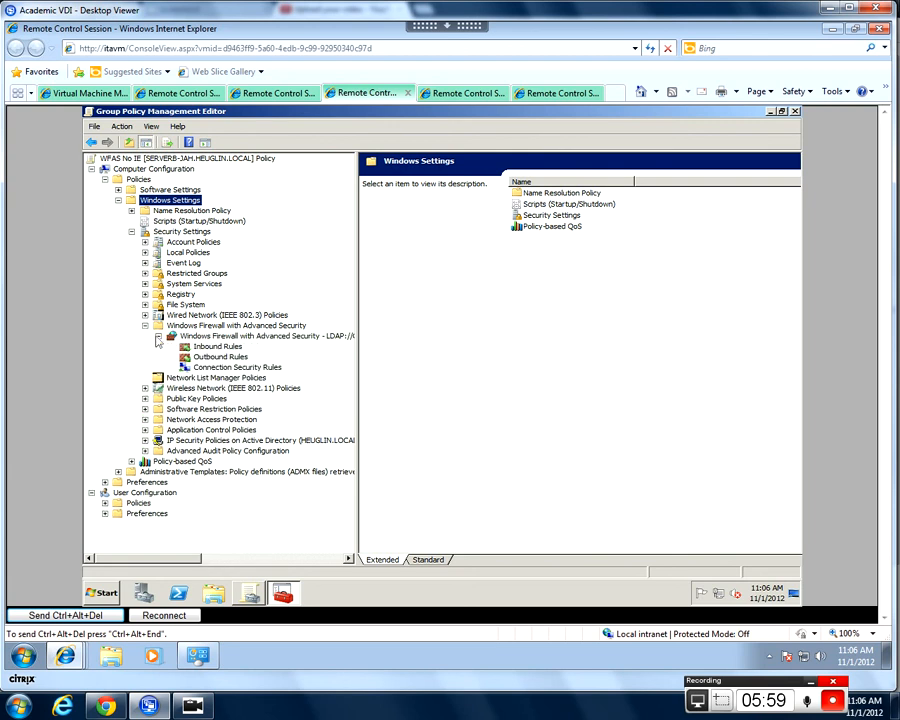
# Step: Import Block IE.wfw from the Desktop into the GPO's Windows Firewall with Advanced Security policy, accepting the overwrite
pyautogui.click(230, 337)
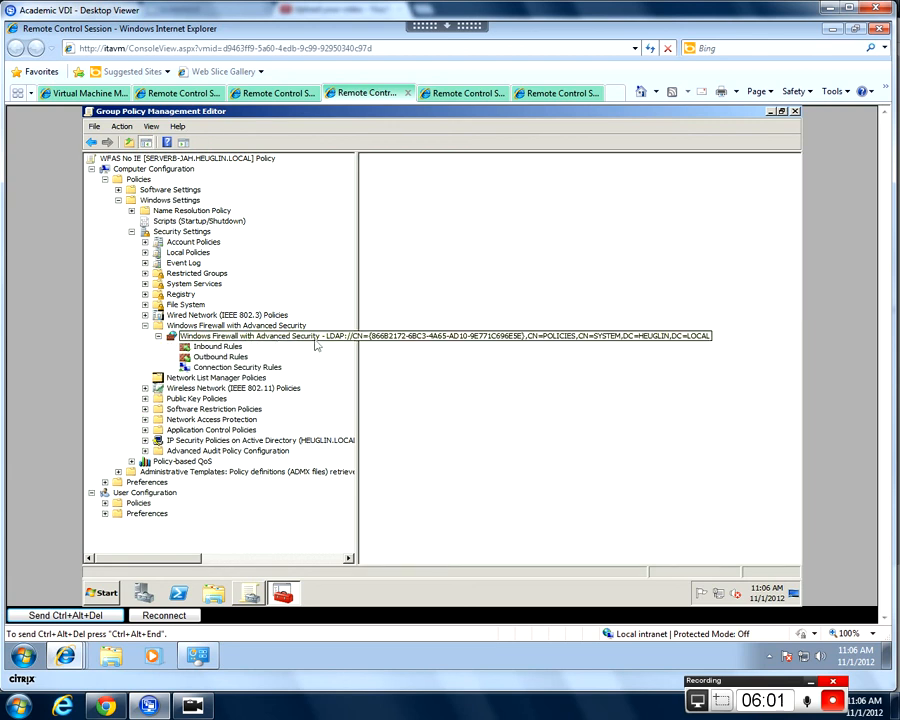
pyautogui.rightClick(314, 340)
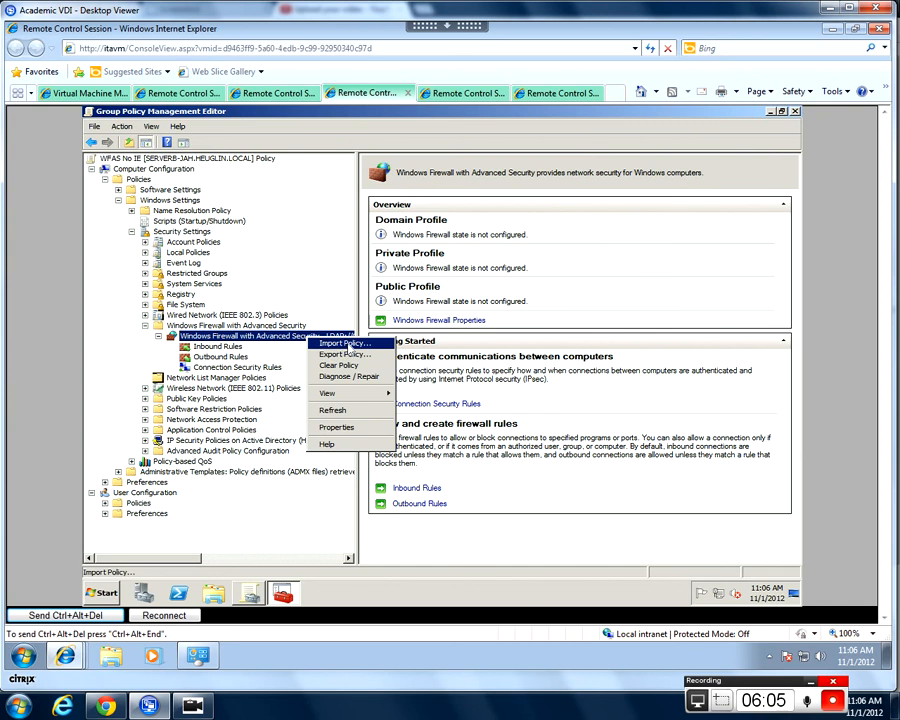
pyautogui.click(345, 344)
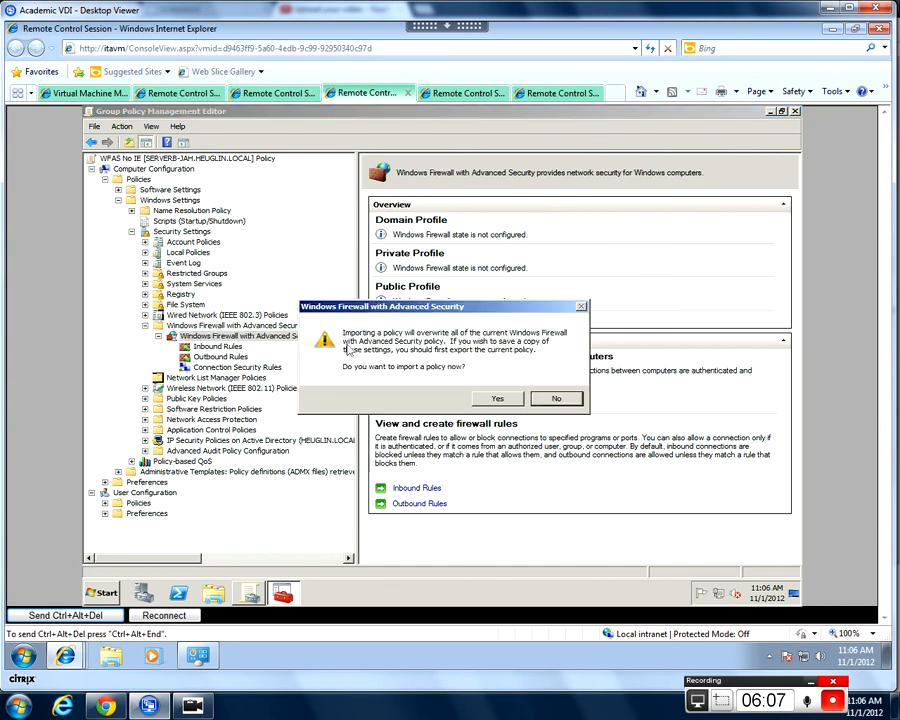
pyautogui.click(506, 401)
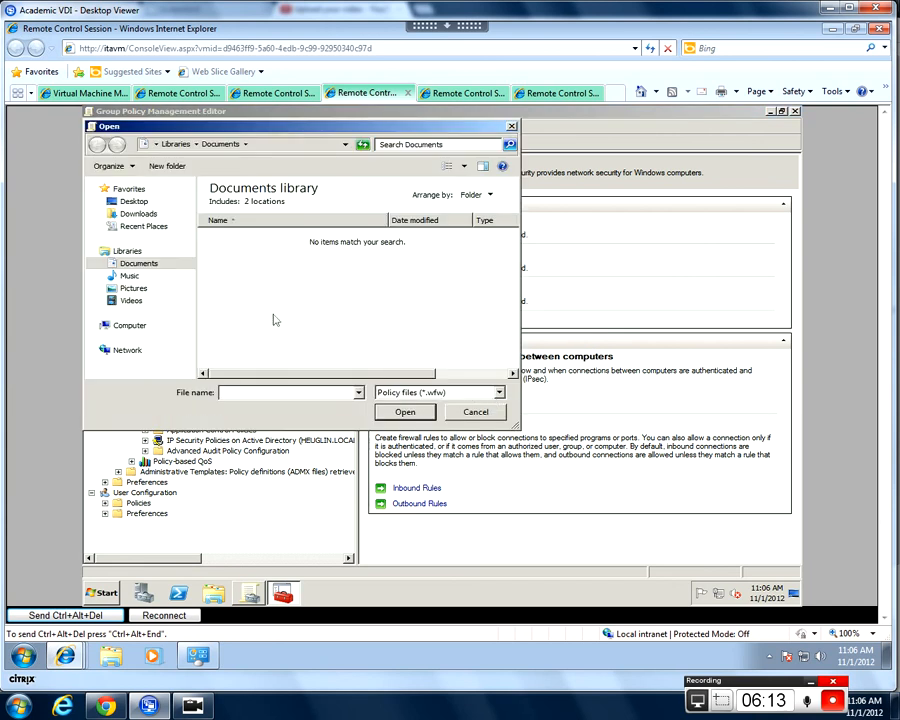
pyautogui.click(135, 201)
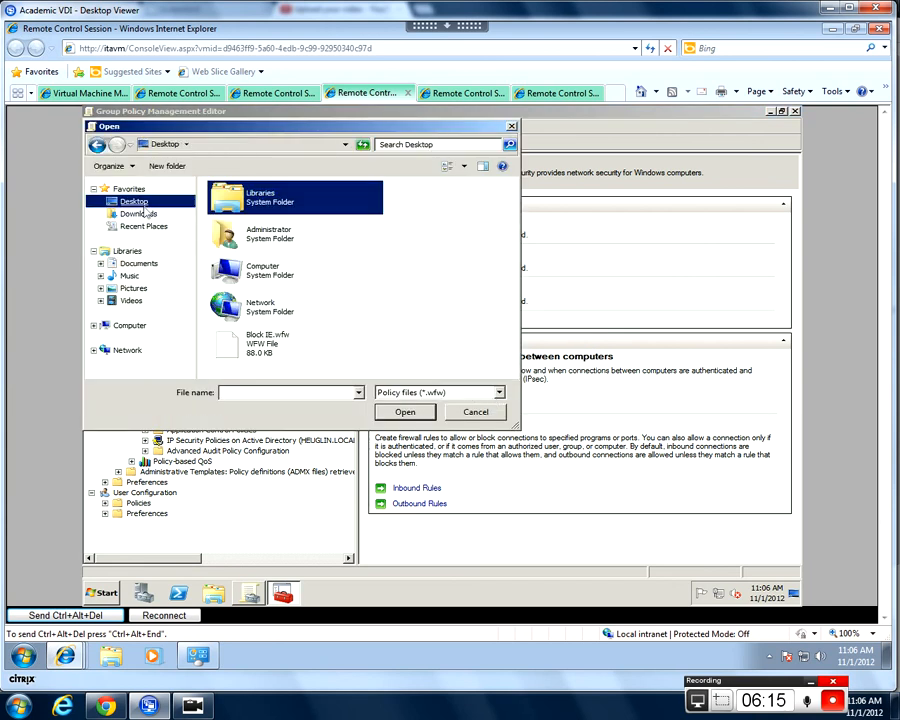
pyautogui.click(266, 349)
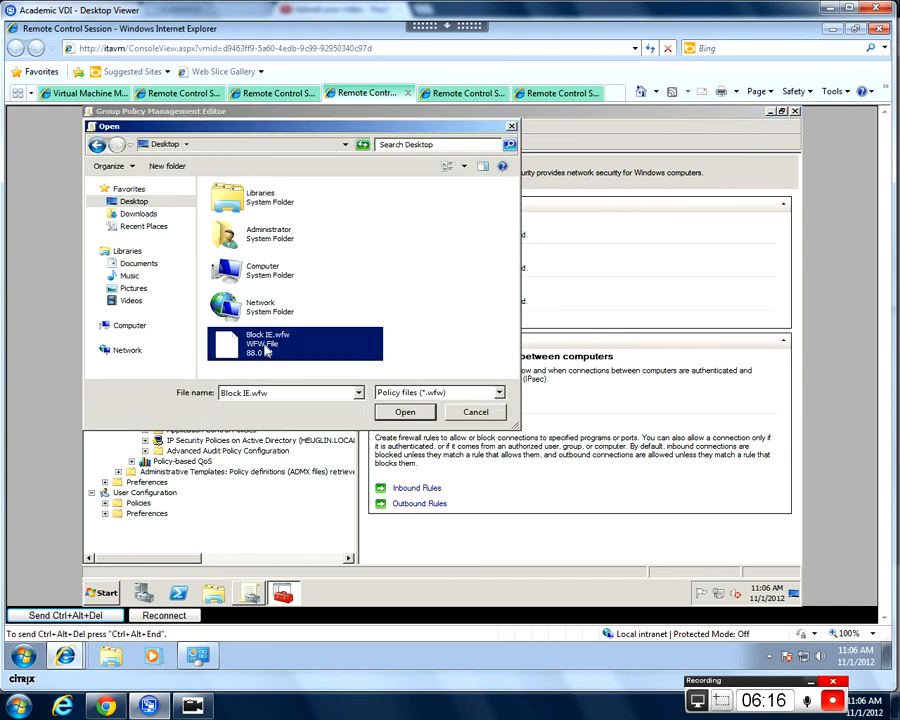
pyautogui.click(402, 413)
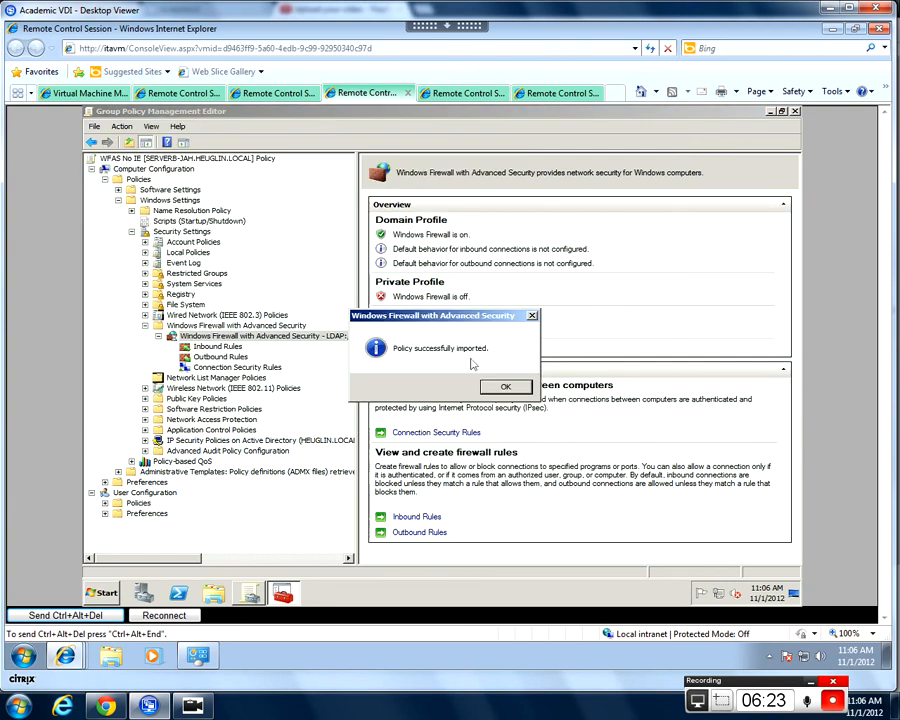
pyautogui.click(506, 386)
# Step: Check the GPO's outbound rules for the Kill IE rule, glance at the ServerB session, and close both Group Policy windows on Server C
pyautogui.click(220, 356)
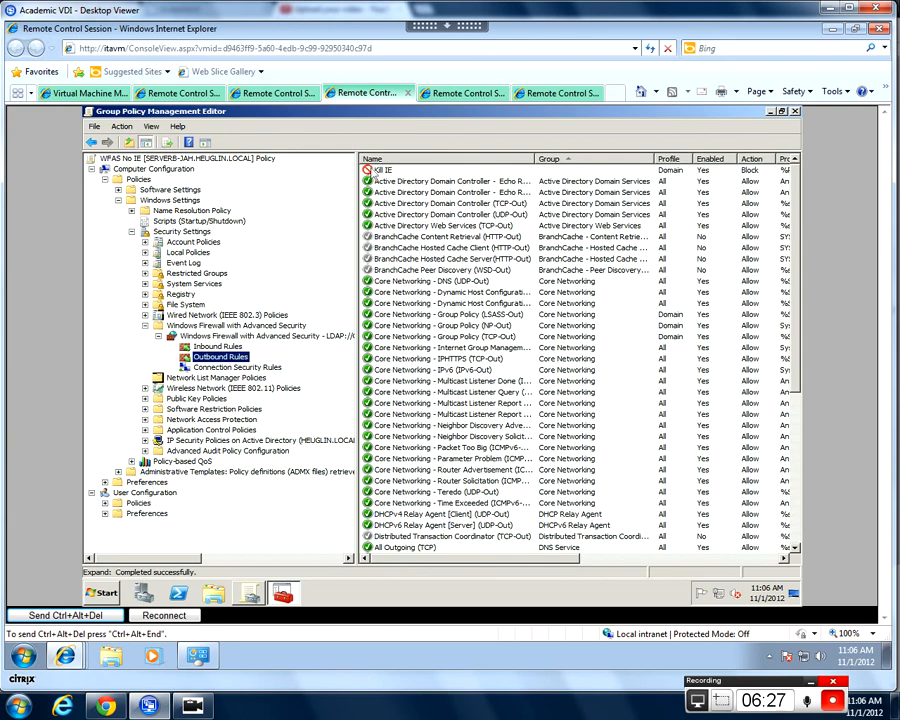
pyautogui.click(272, 93)
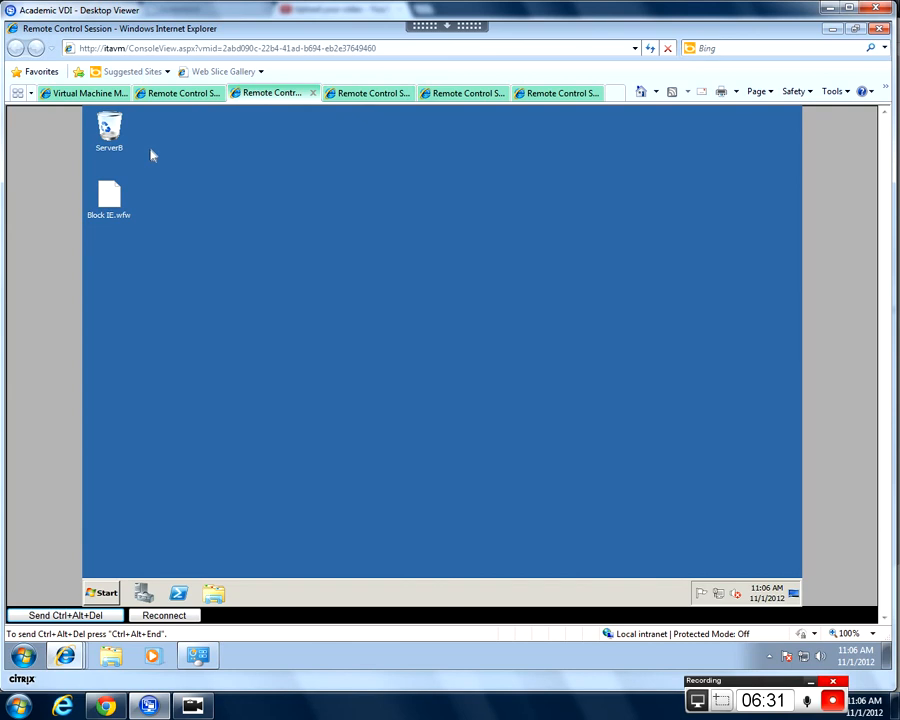
pyautogui.click(390, 94)
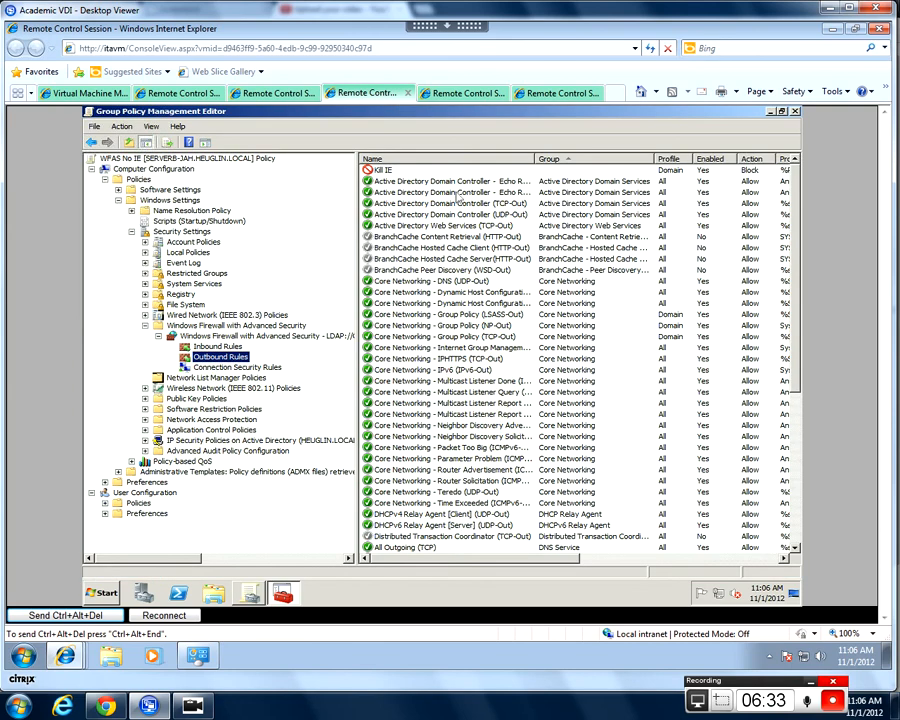
pyautogui.click(795, 111)
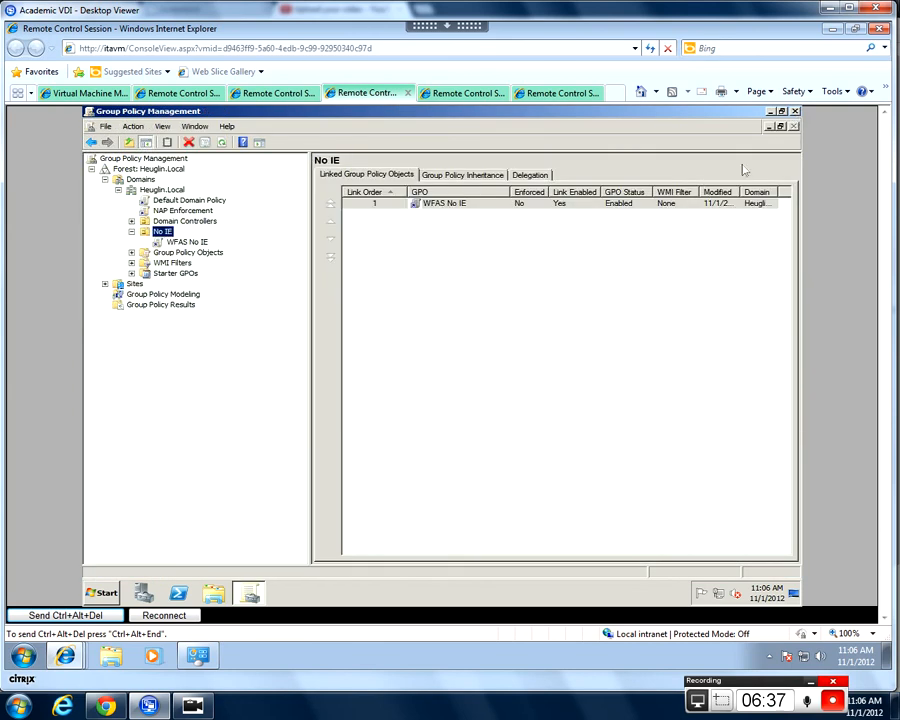
pyautogui.click(795, 111)
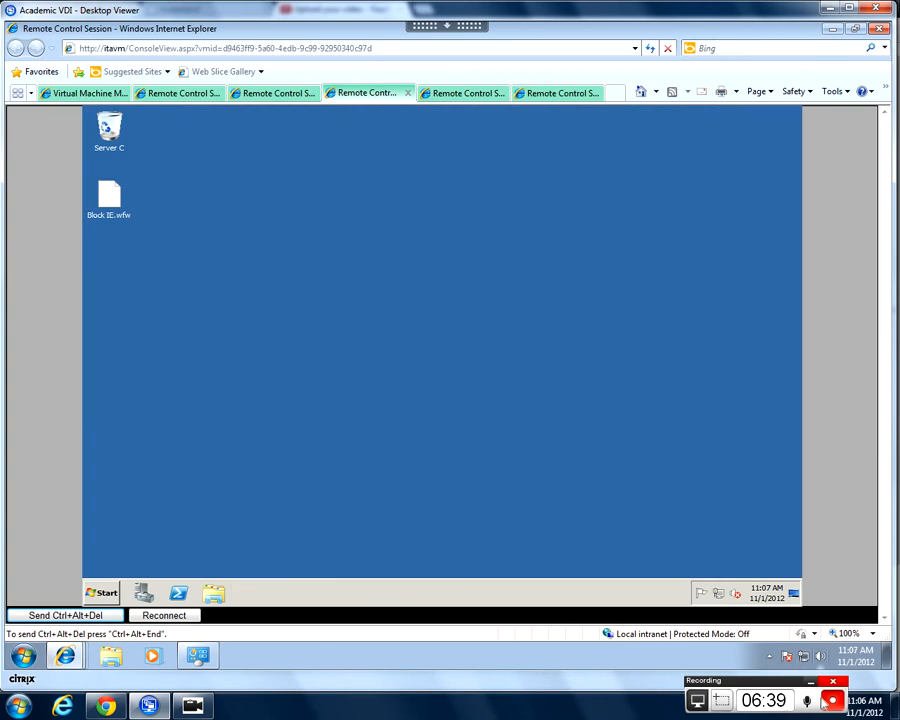